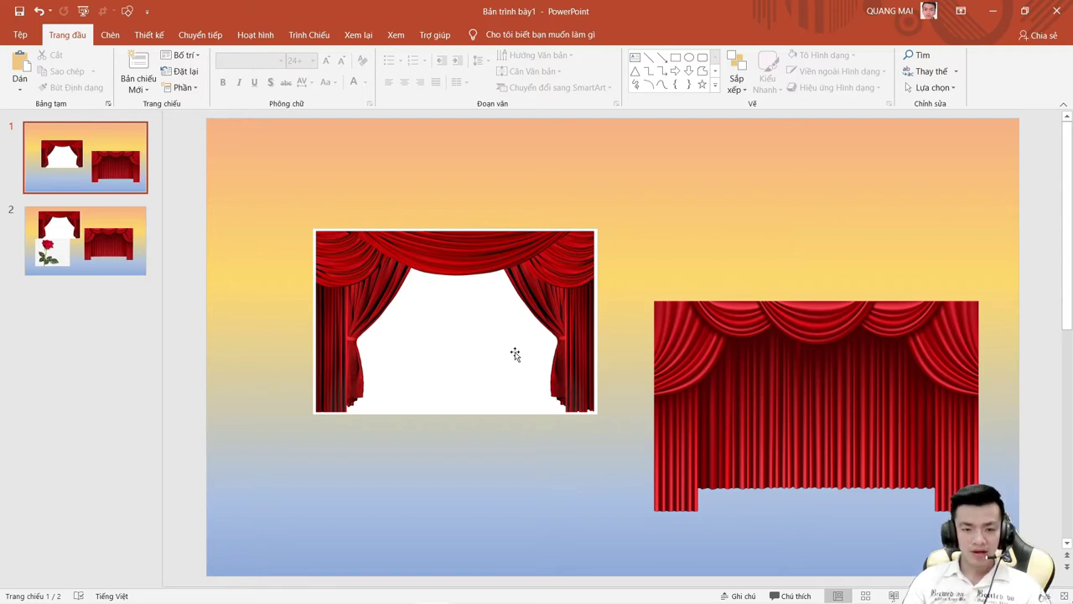
Place the open-centre and closed curtain pictures side by side with their bottoms aligned.
mouse_move(464, 369)
left_mouse_down()
mouse_move(869, 253)
mouse_move(467, 377)
left_mouse_up()
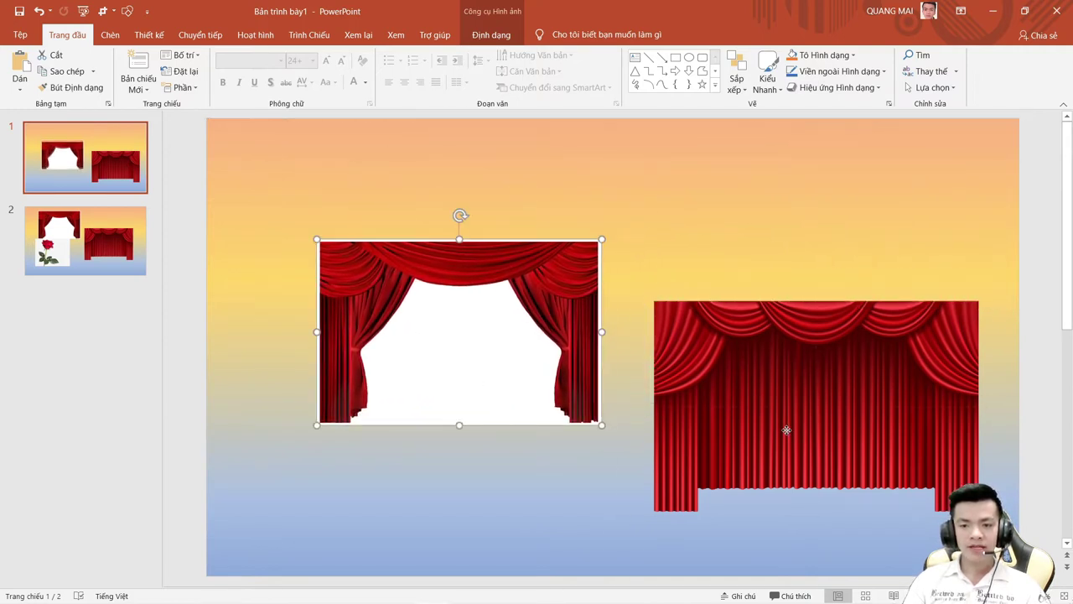
left_click_drag(855, 421, 847, 335)
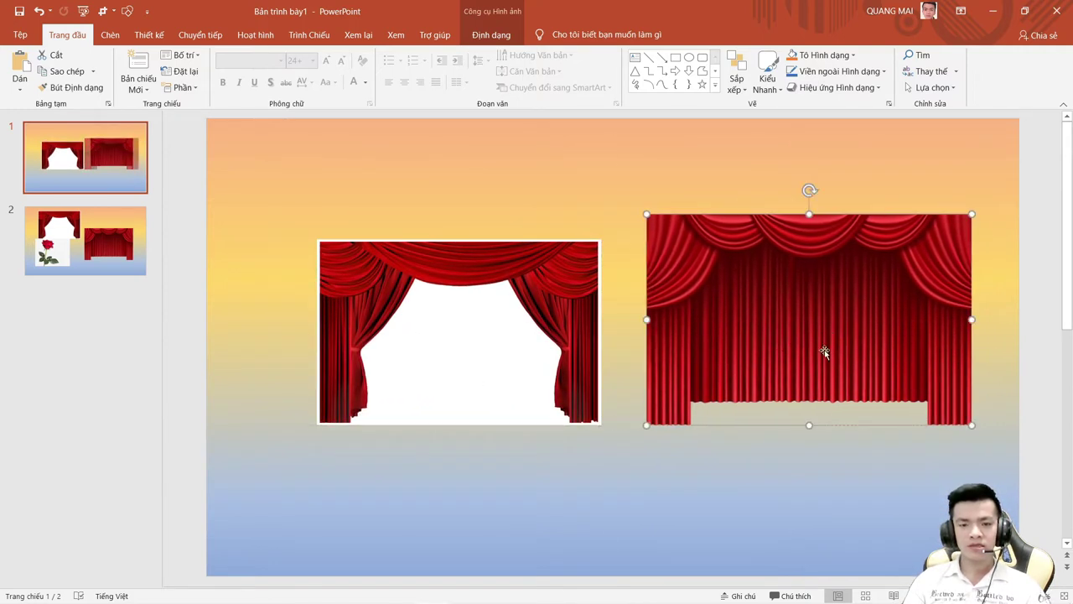
left_click(497, 387)
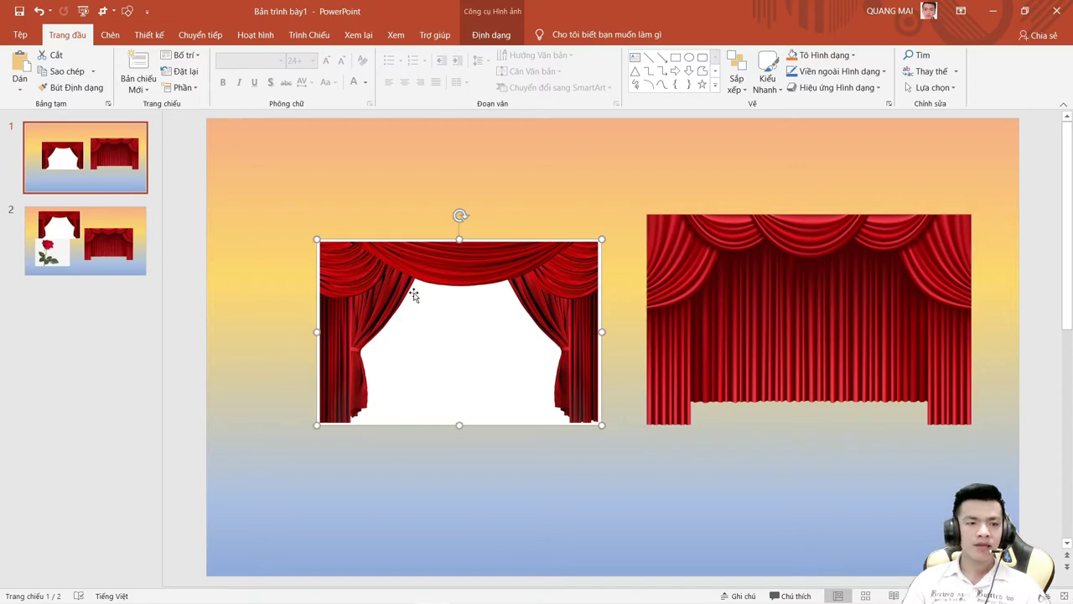
Remove the white middle from the open-centre curtain picture so the gradient backdrop shows through.
double_click(466, 348)
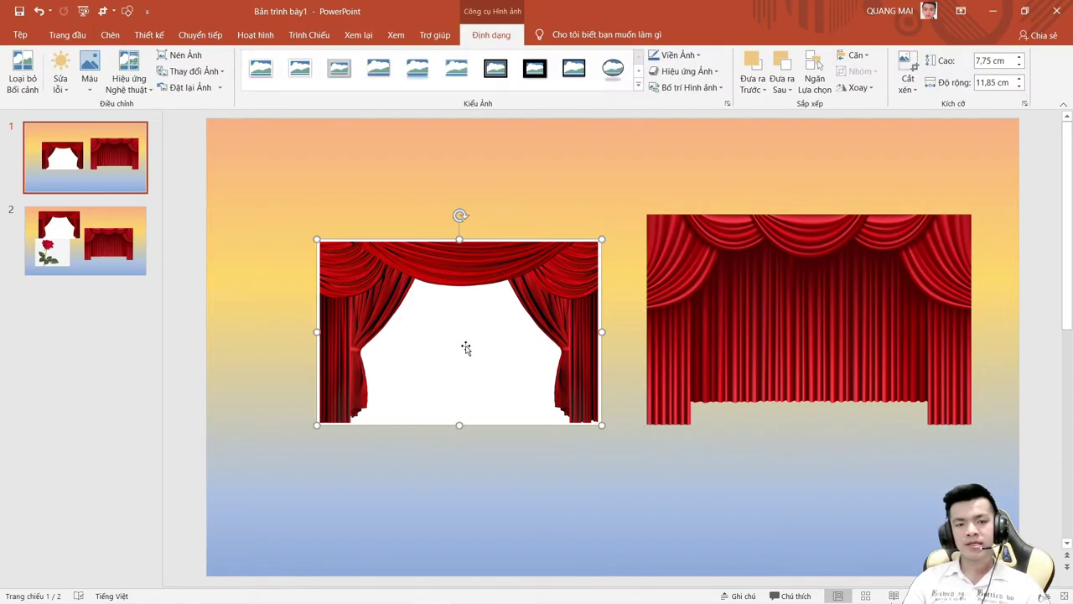
left_click(23, 76)
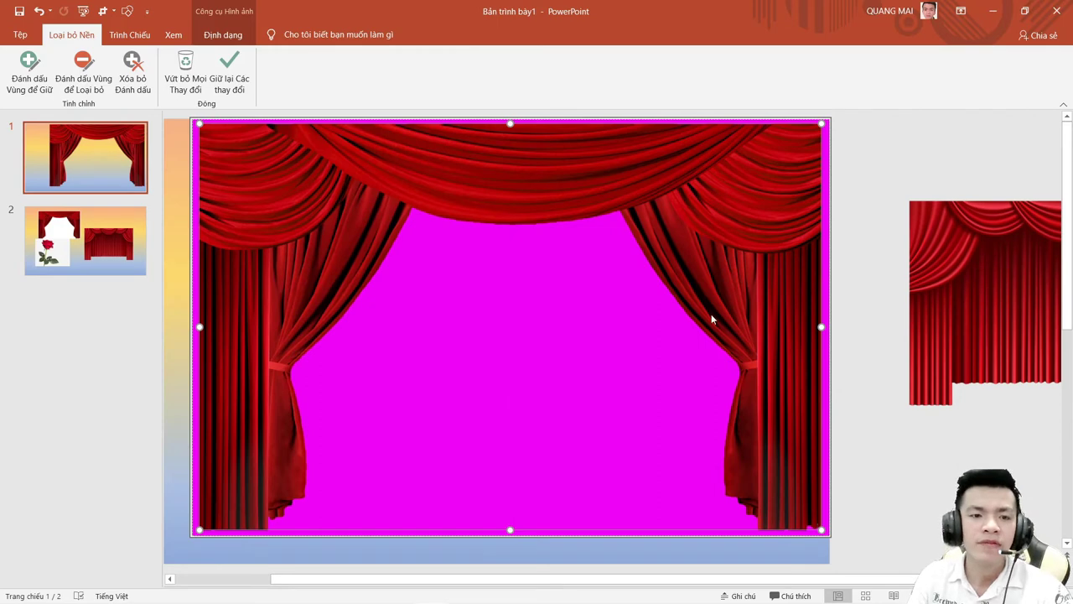
left_click(861, 208)
left_click(540, 372)
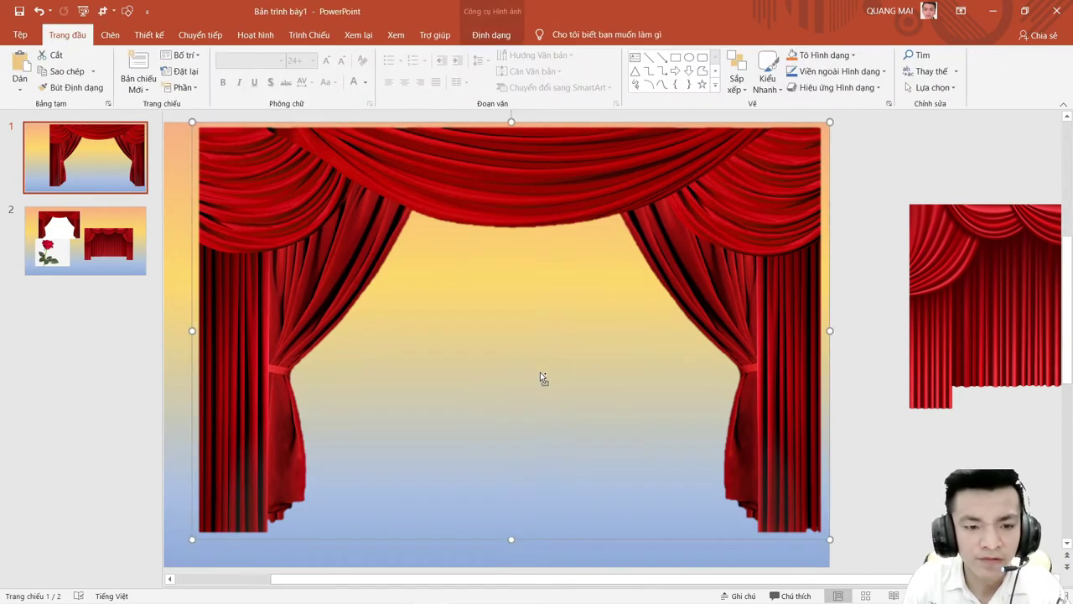
left_click(884, 366)
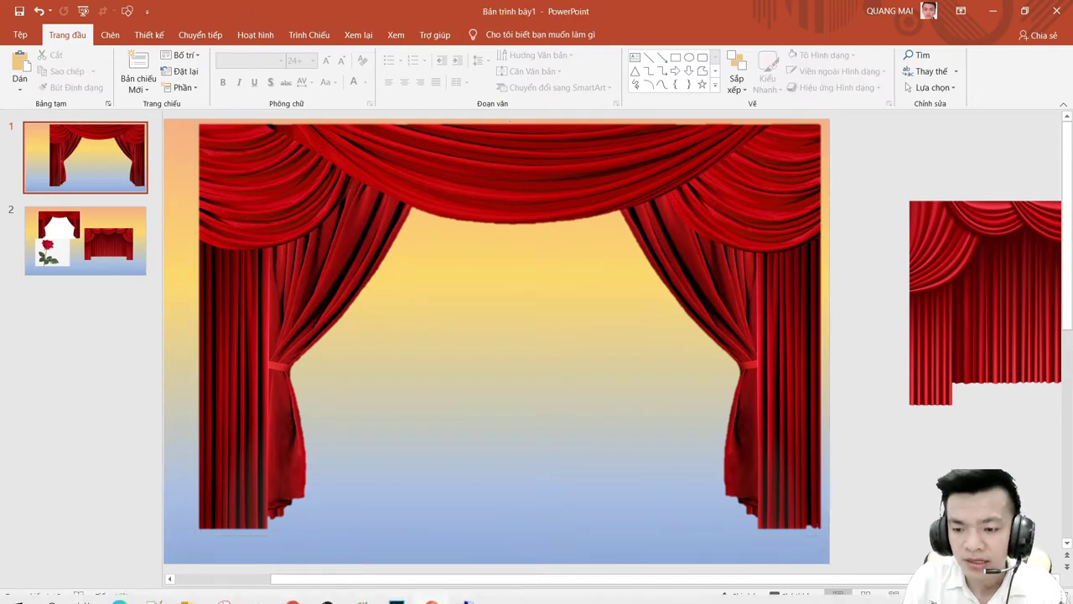
Undo the slide size change and stretch the curtain to the slide's left, right and bottom edges.
key("ctrl+z")
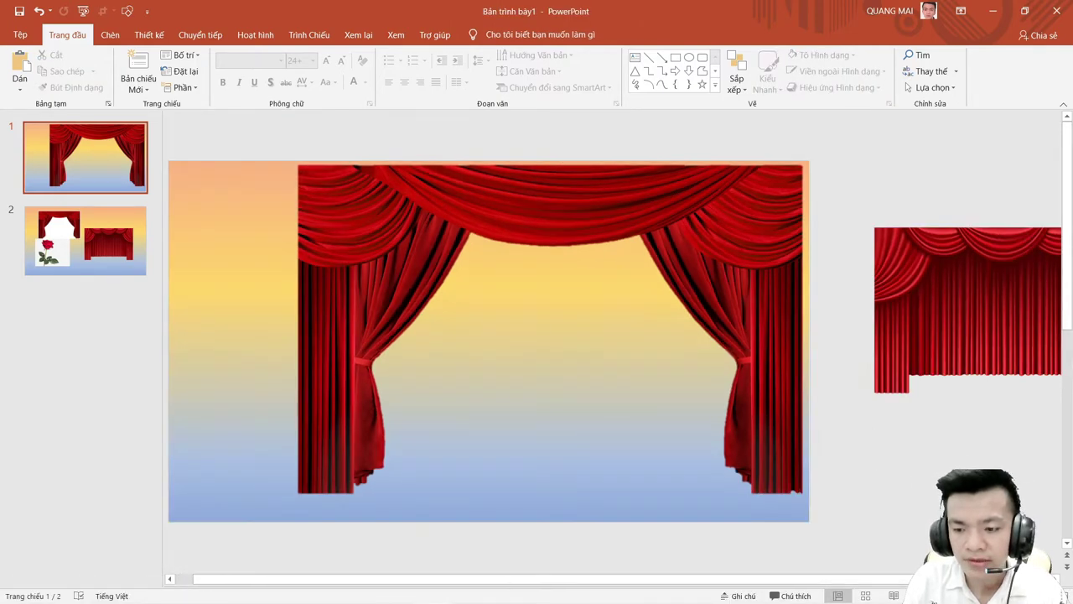
left_click_drag(362, 340, 231, 337)
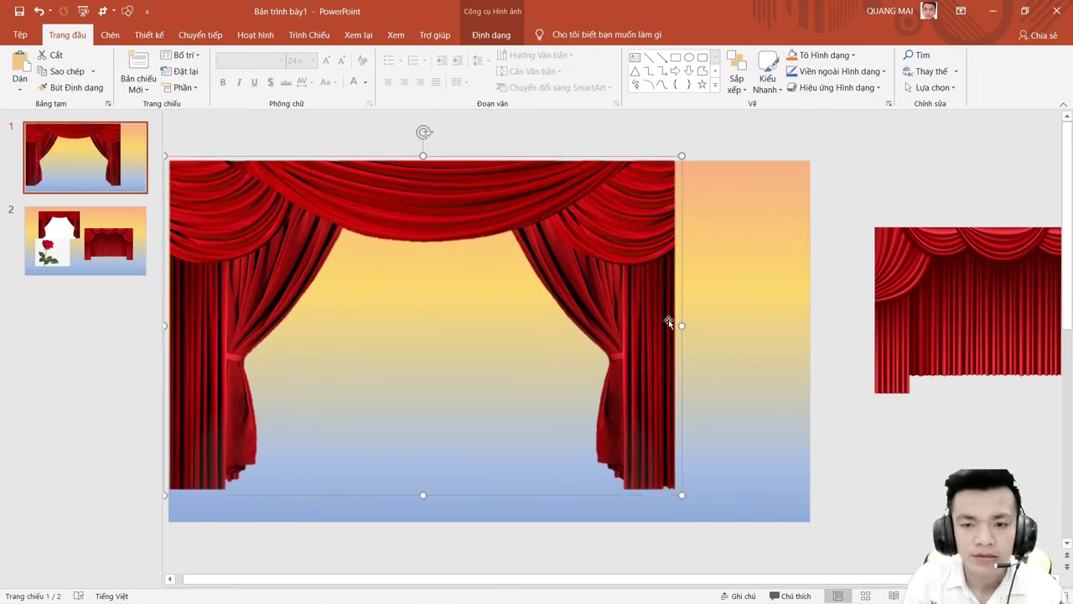
left_click_drag(681, 326, 817, 326)
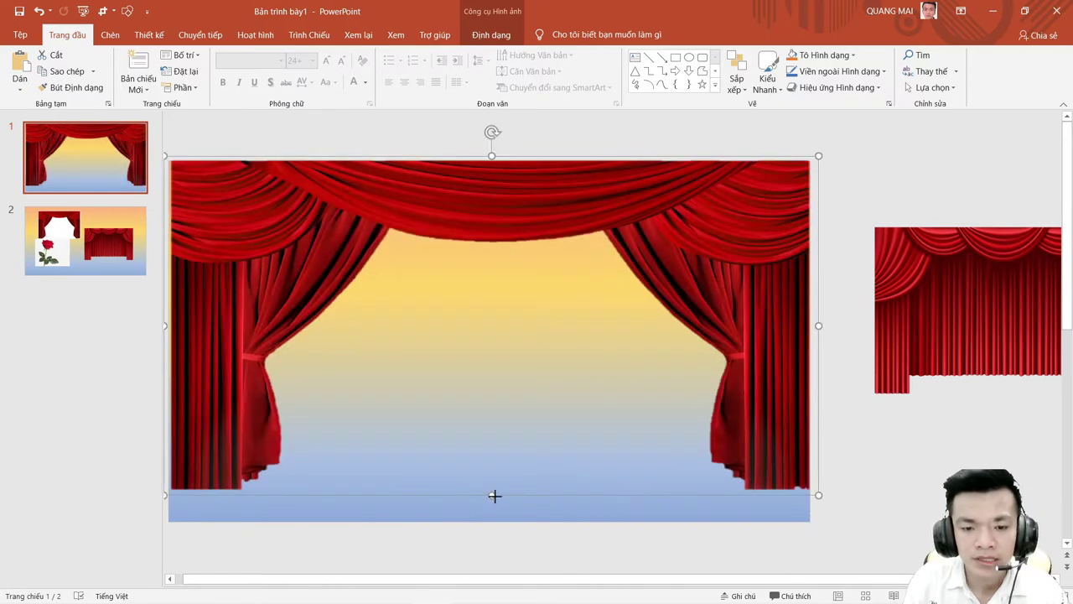
left_click_drag(494, 495, 486, 526)
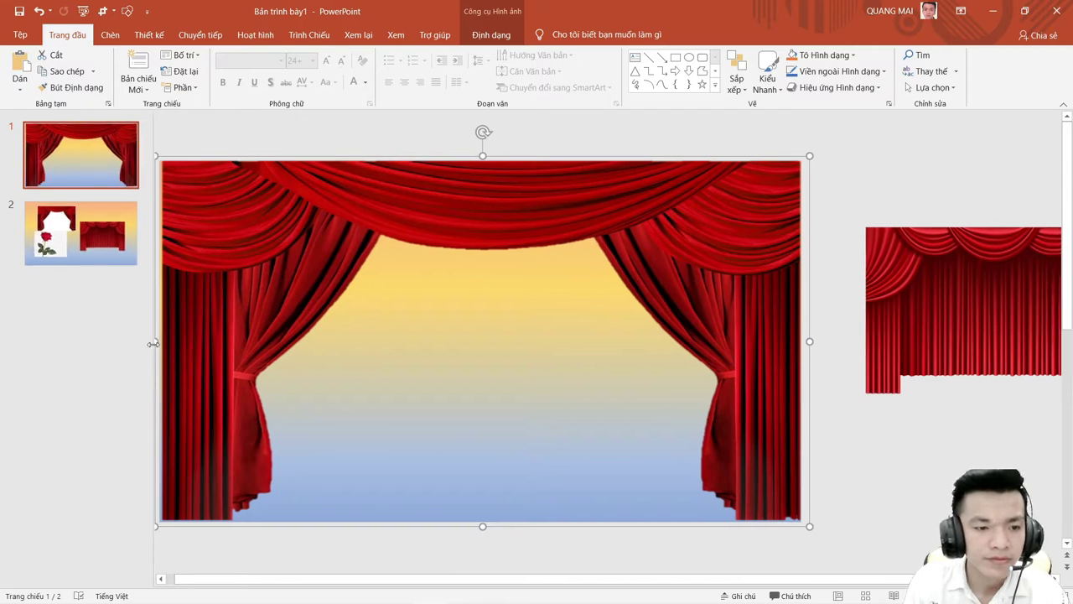
Back on slide 1, widen the stage curtain fully to the slide's left edge.
left_click_drag(162, 344, 181, 345)
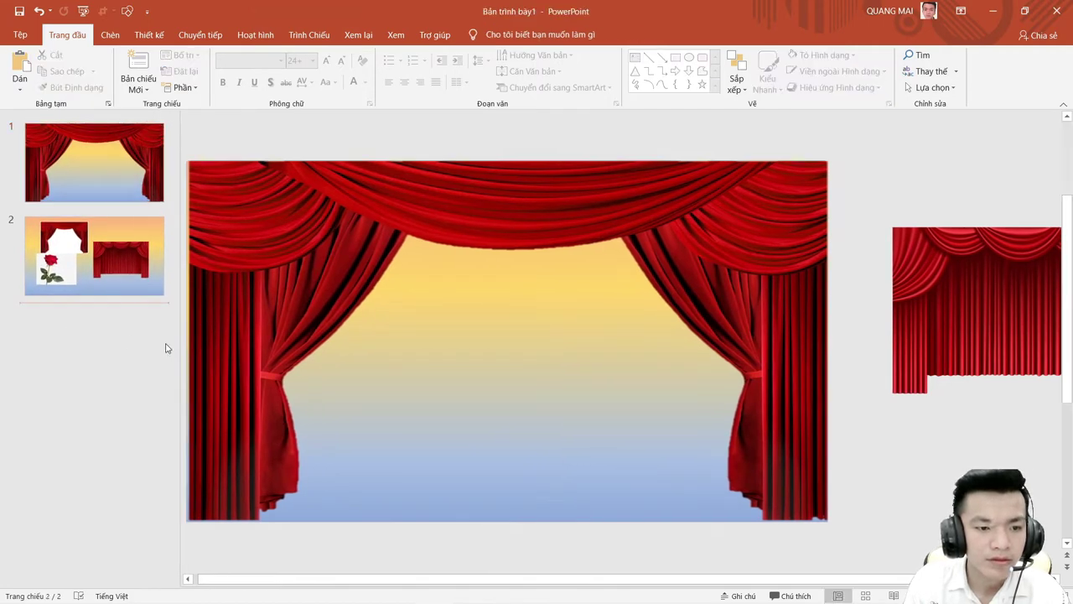
key("Page_Down")
left_click(60, 124)
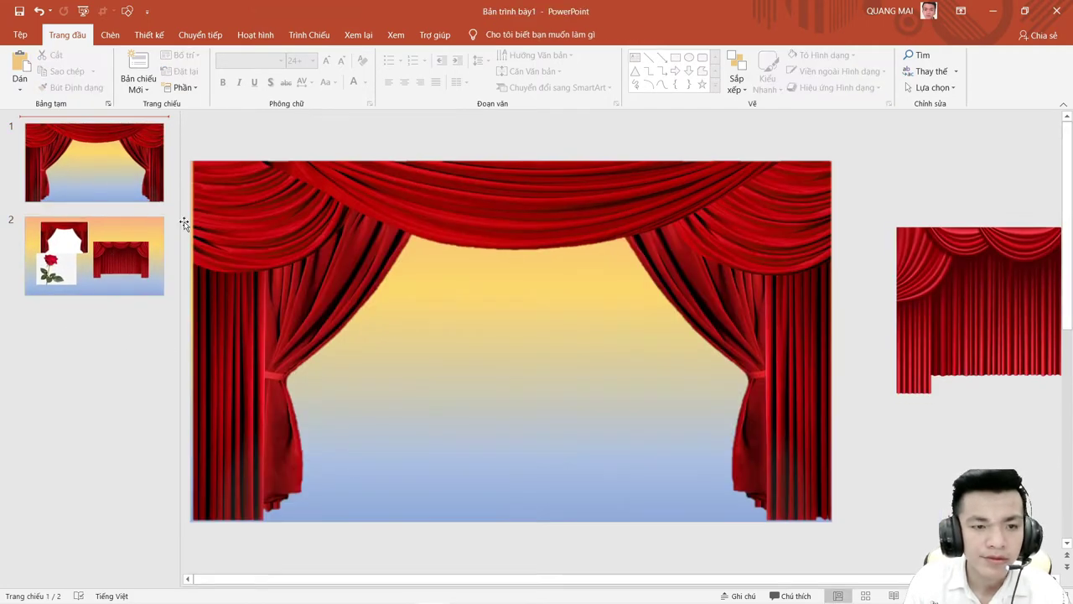
left_click(211, 307)
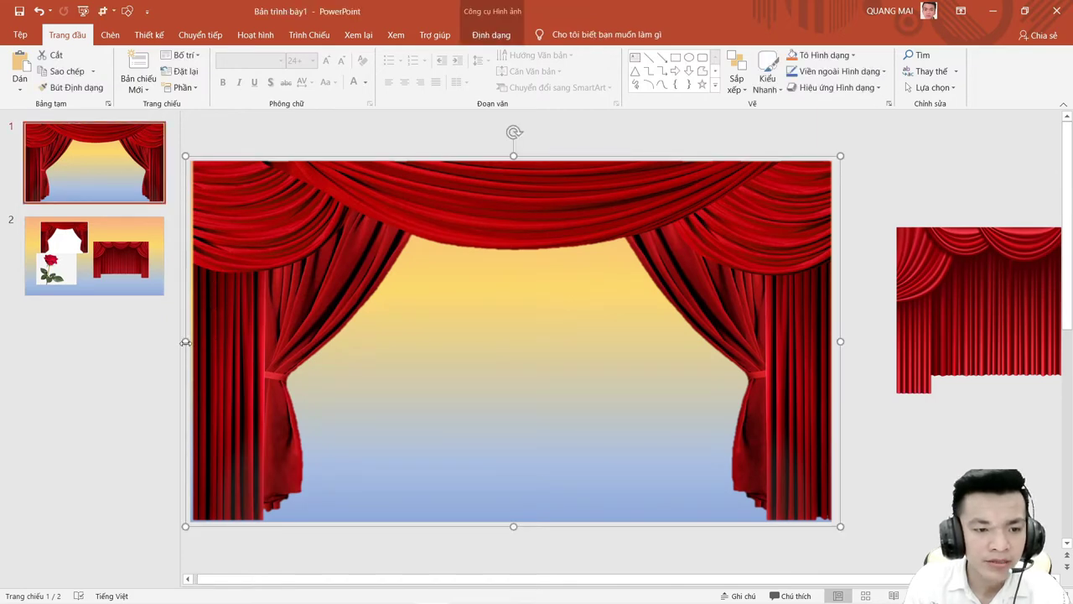
left_click_drag(185, 342, 184, 342)
Move the closed curtain onto the stage and enlarge it to 22,5 × 34,7 cm.
left_click(1057, 365)
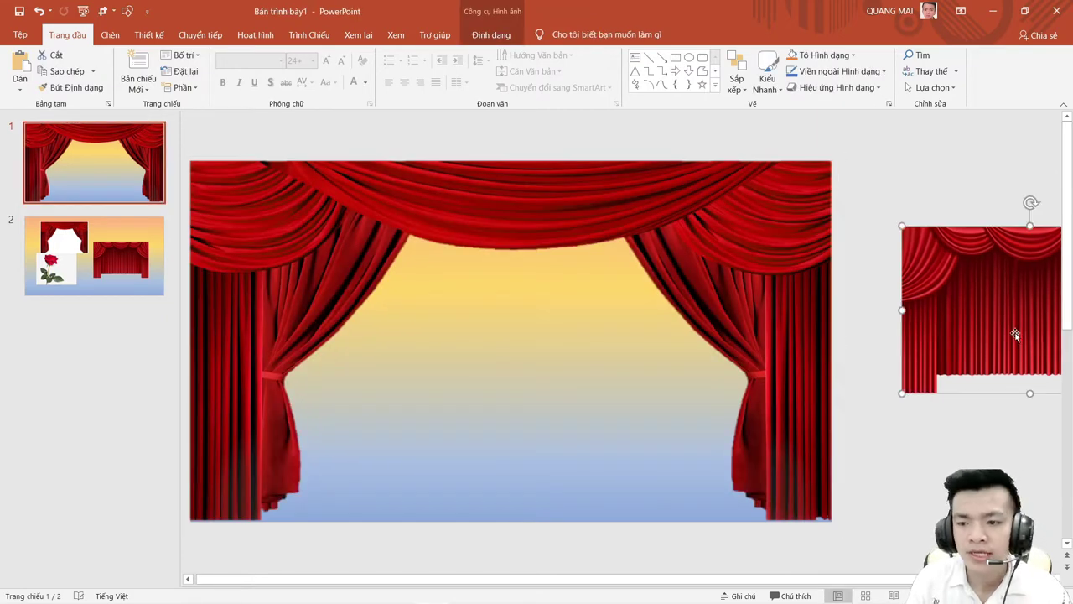
left_click_drag(1013, 335, 489, 424)
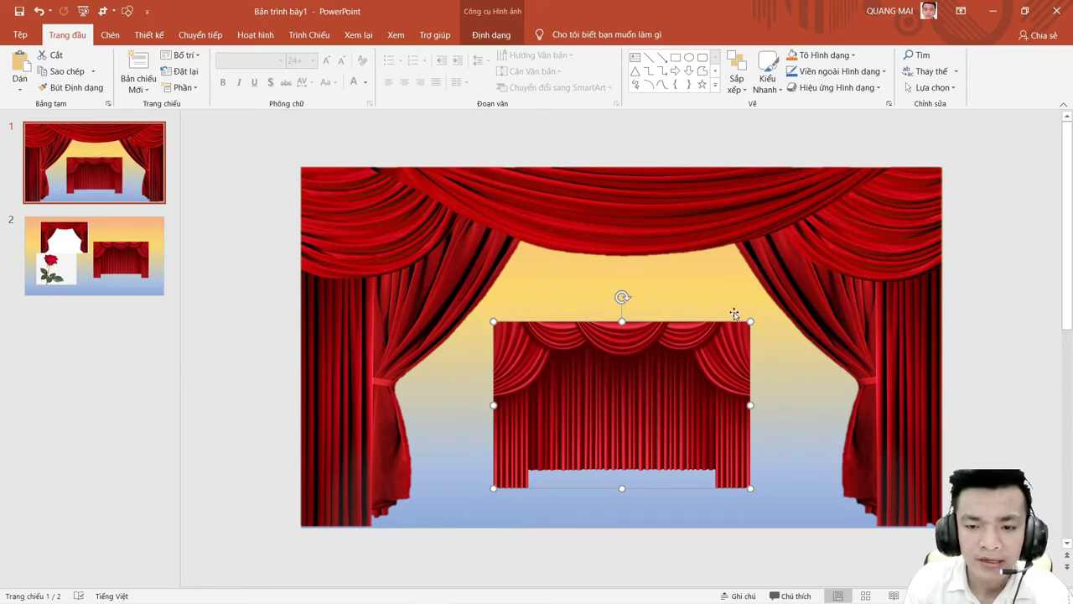
left_click_drag(750, 322, 1030, 149)
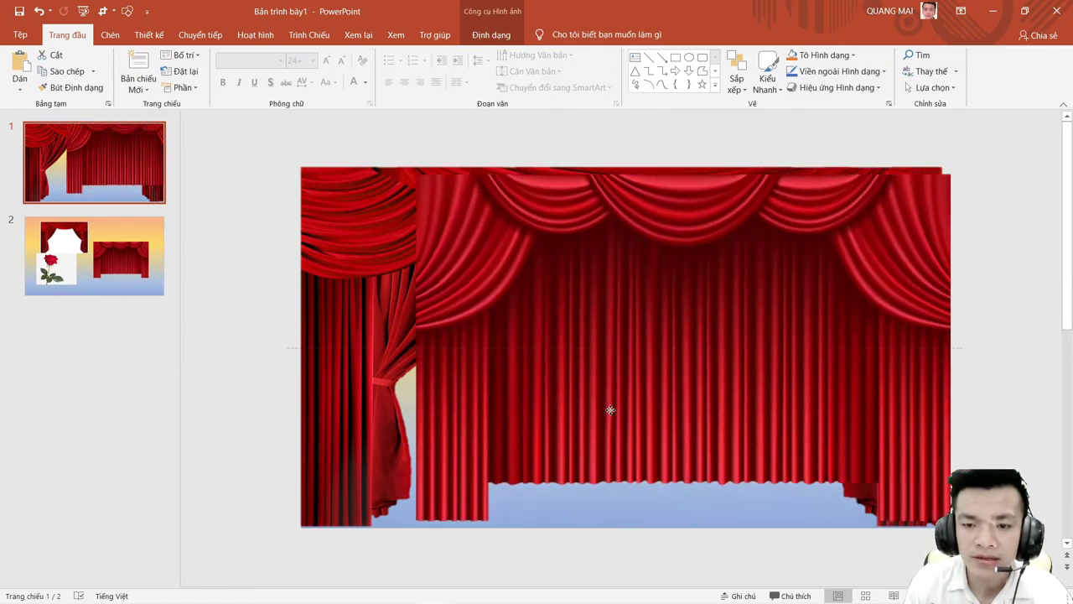
mouse_move(958, 234)
left_mouse_down()
mouse_move(562, 418)
mouse_move(558, 444)
left_mouse_up()
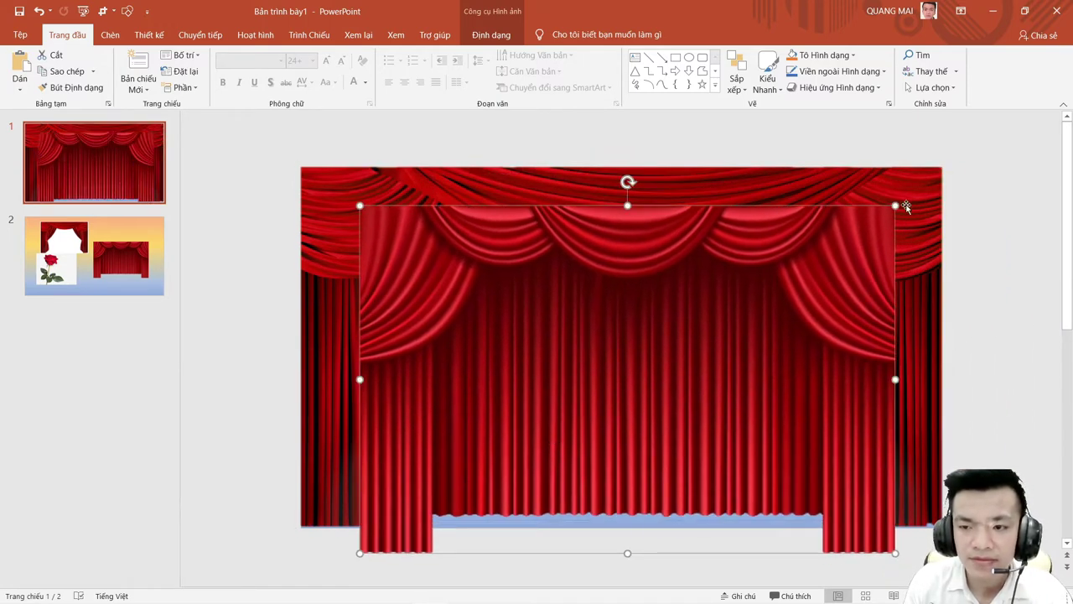
left_click_drag(896, 204, 1016, 159)
left_click_drag(758, 307, 709, 328)
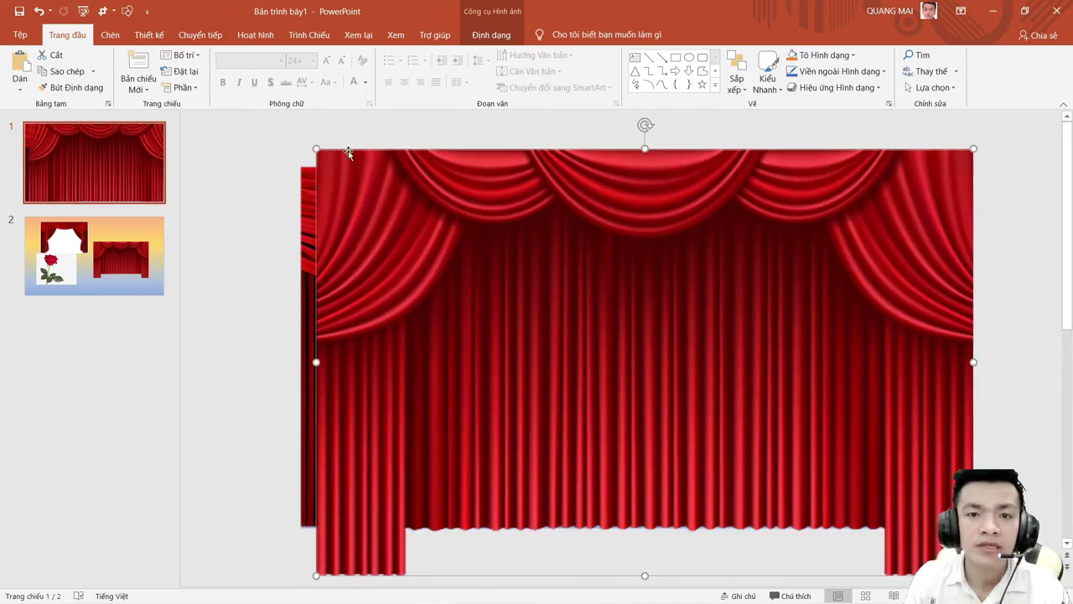
left_click(507, 41)
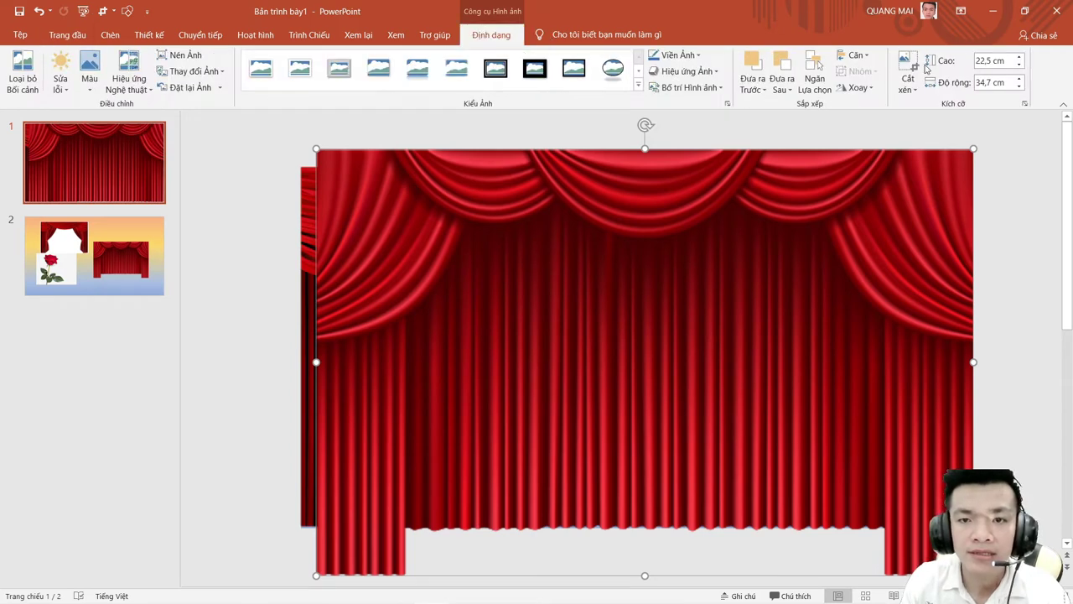
Crop the closed curtain to its pleated middle, 13,03 × 21,09 cm, and fit it inside the stage opening.
left_click(908, 84)
left_click(918, 106)
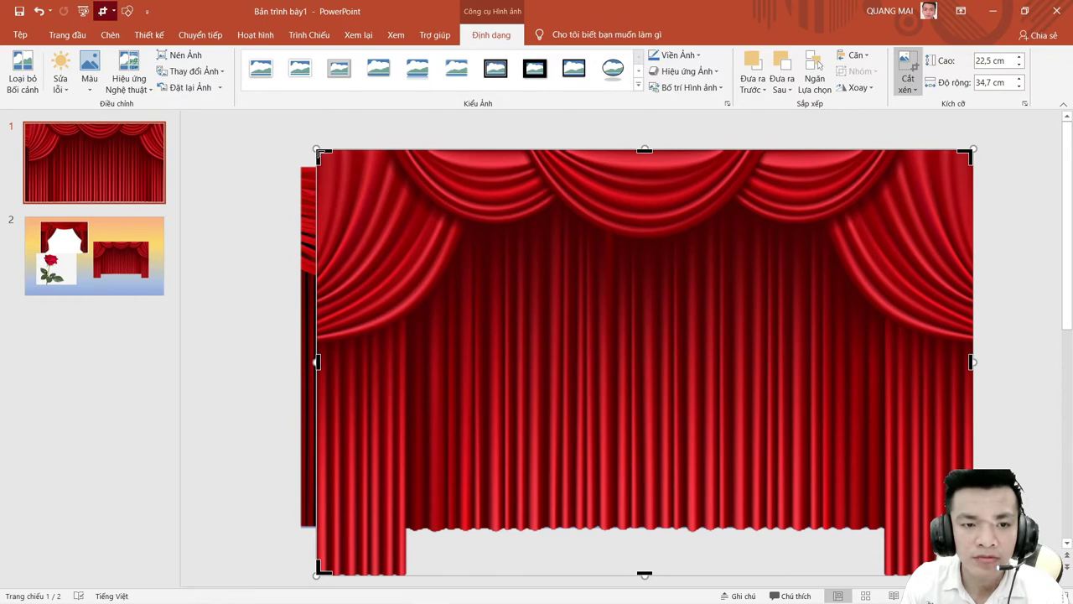
mouse_move(319, 153)
left_mouse_down()
mouse_move(469, 299)
mouse_move(443, 277)
left_mouse_up()
left_click_drag(971, 426, 841, 443)
left_click_drag(642, 574, 641, 571)
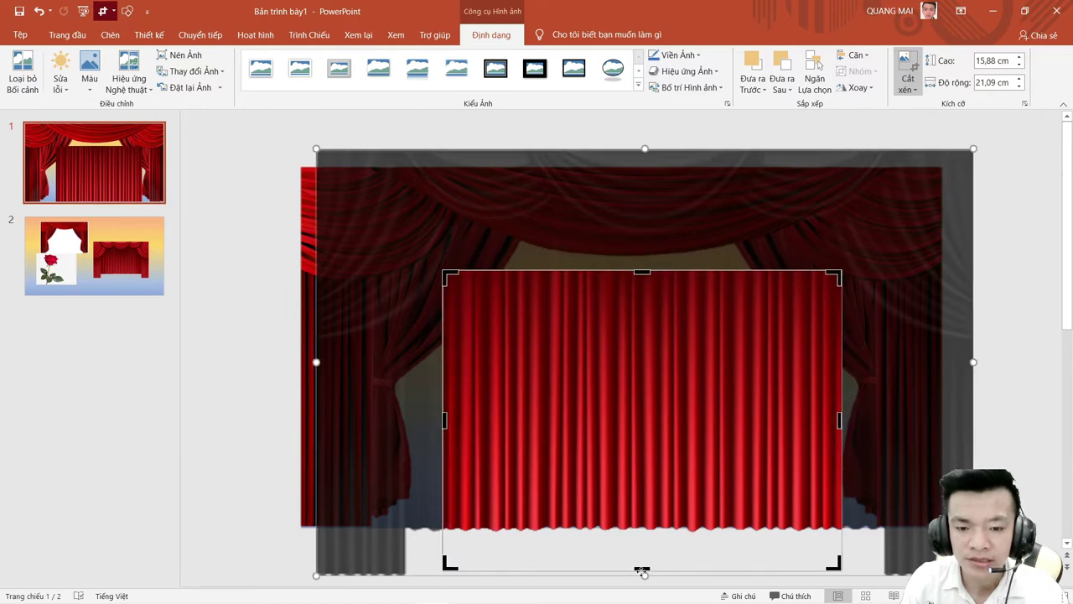
left_click_drag(643, 569, 643, 514)
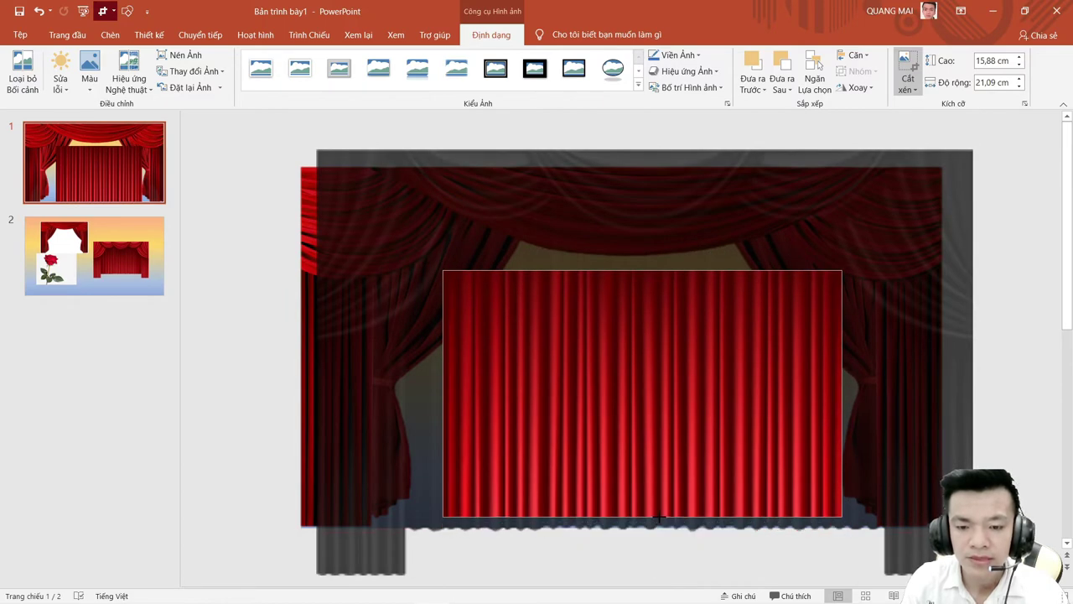
left_click(231, 340)
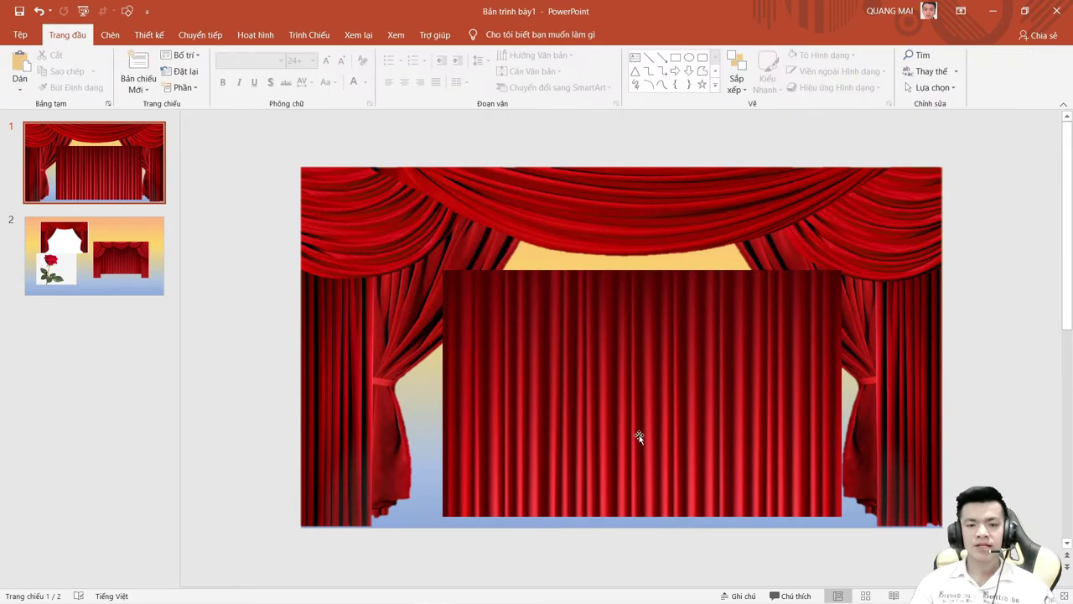
left_click_drag(639, 435, 600, 425)
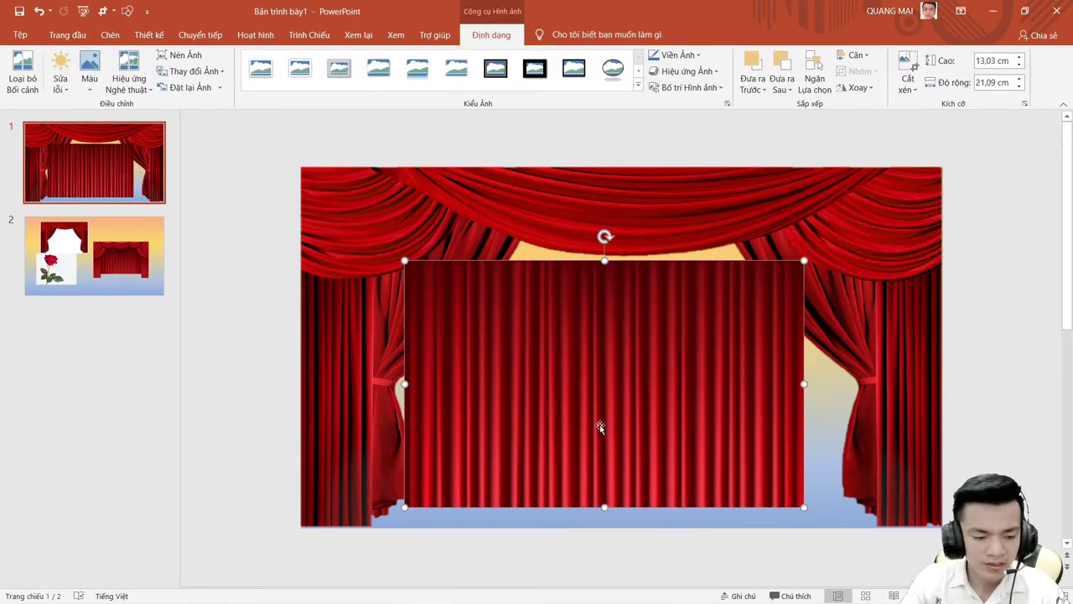
Try sending the cropped curtain behind the stage drapes, then undo so it stays in front.
key("ctrl+bracketleft")
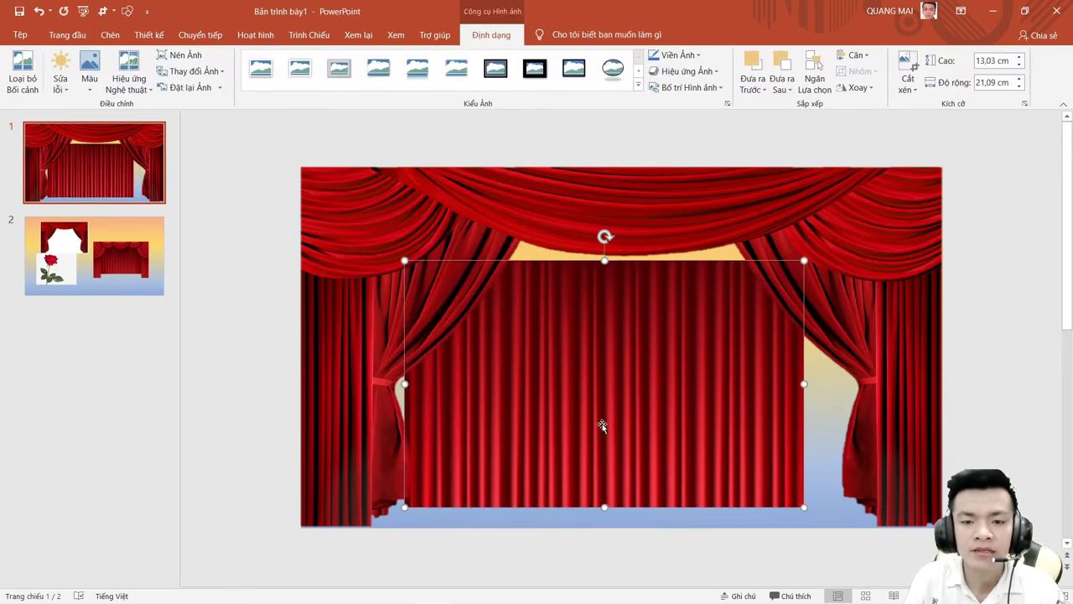
left_click_drag(603, 424, 595, 410)
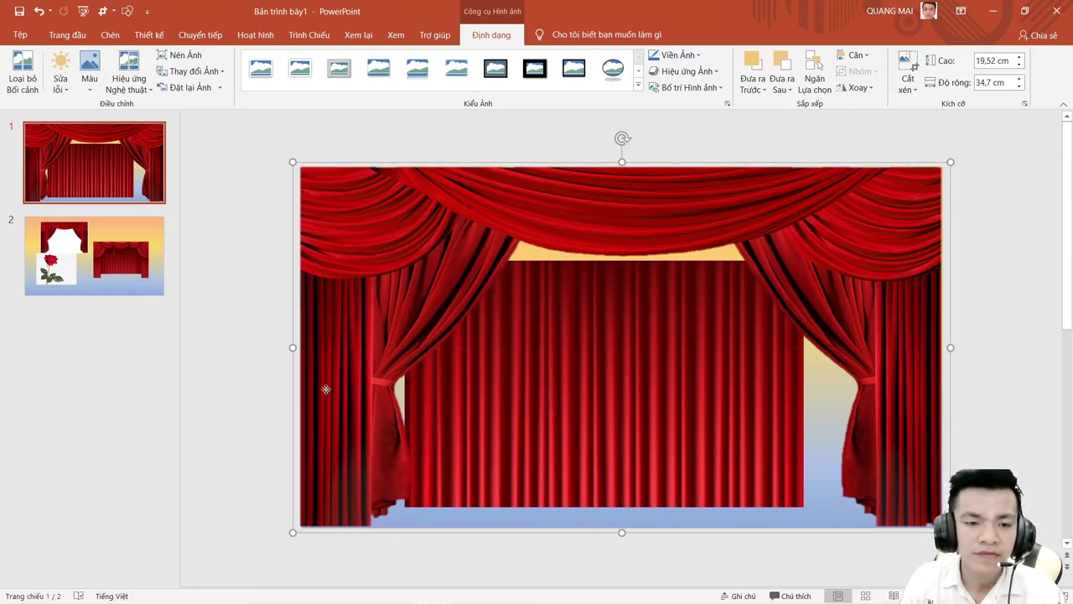
key("ctrl+z")
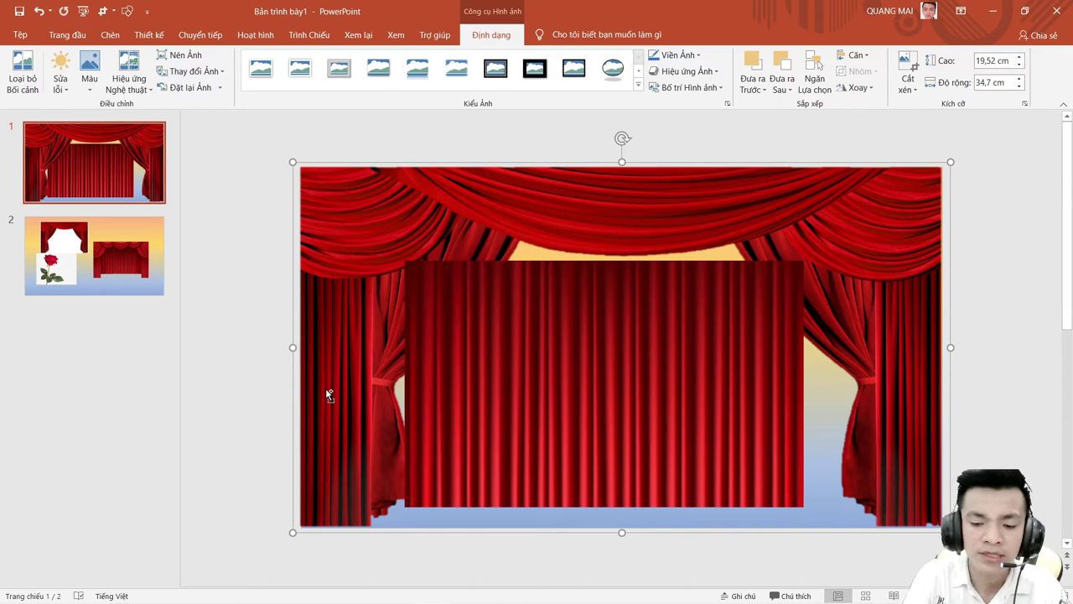
Position the plain curtain picture over the left half of the stage.
left_click(451, 446)
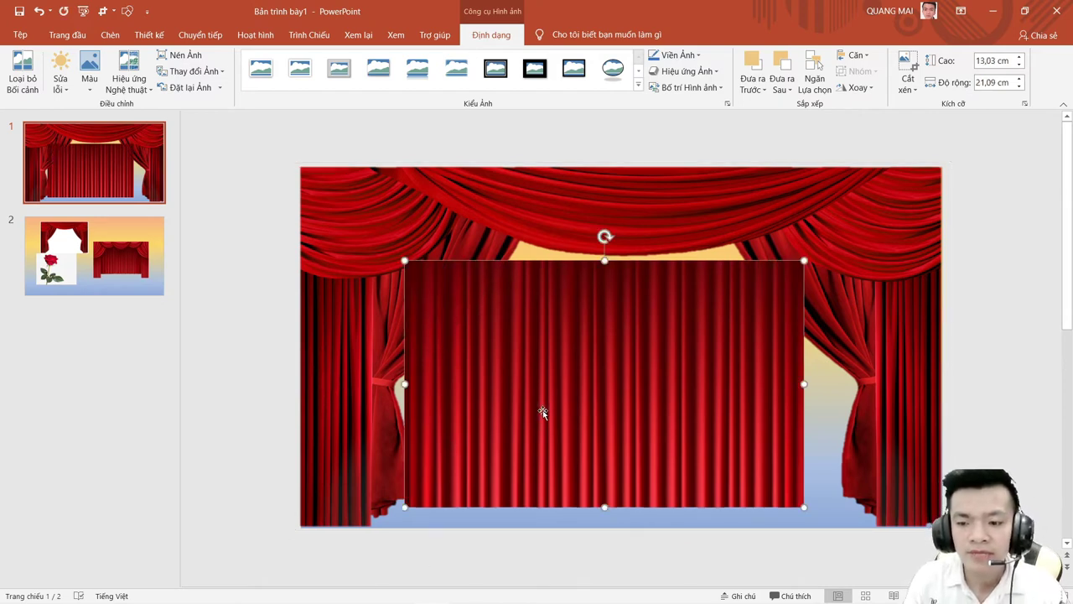
mouse_move(568, 441)
left_mouse_down()
mouse_move(433, 412)
mouse_move(370, 457)
left_mouse_up()
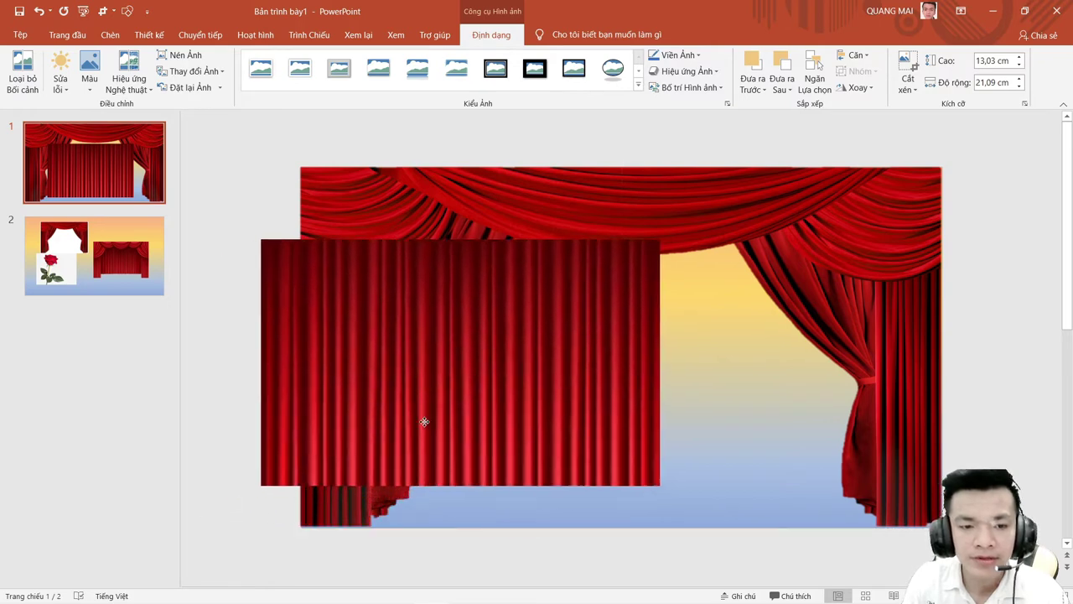
left_click_drag(370, 457, 431, 442)
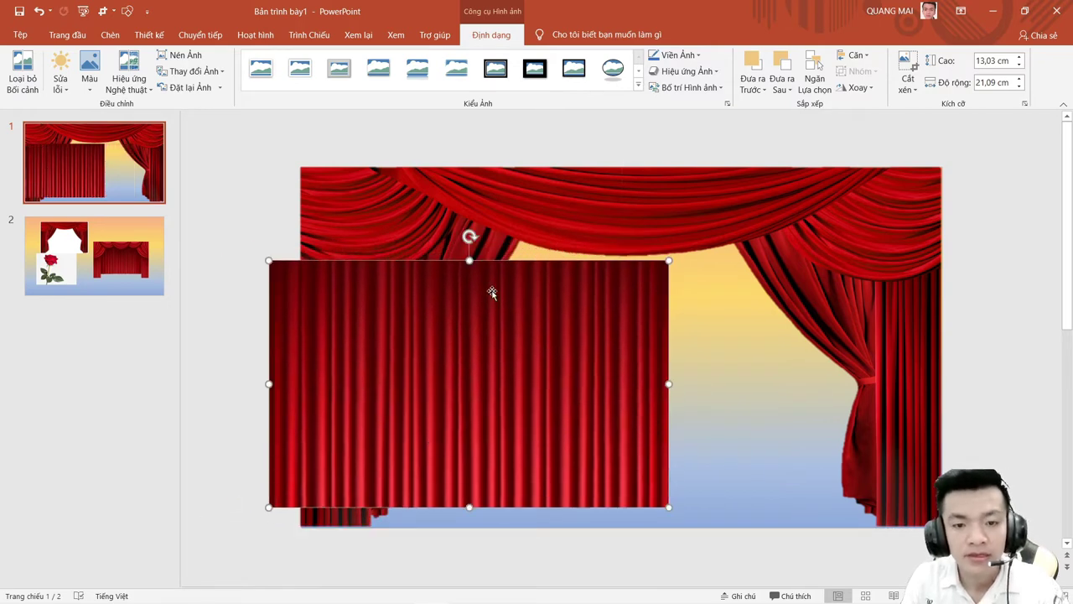
left_click_drag(458, 266, 483, 203)
left_click_drag(477, 300, 425, 322)
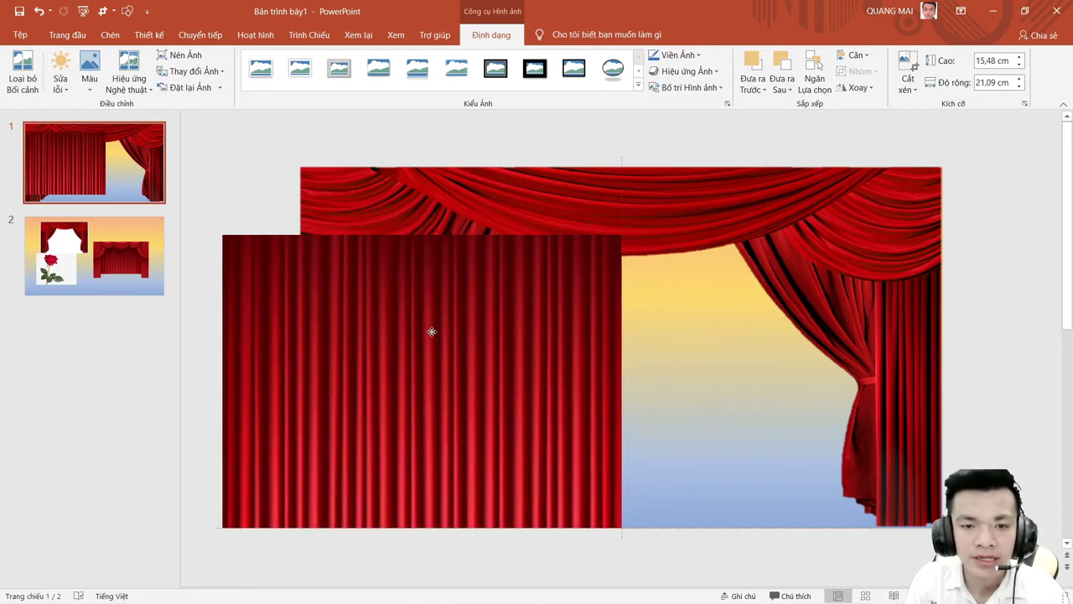
left_click_drag(425, 322, 427, 330)
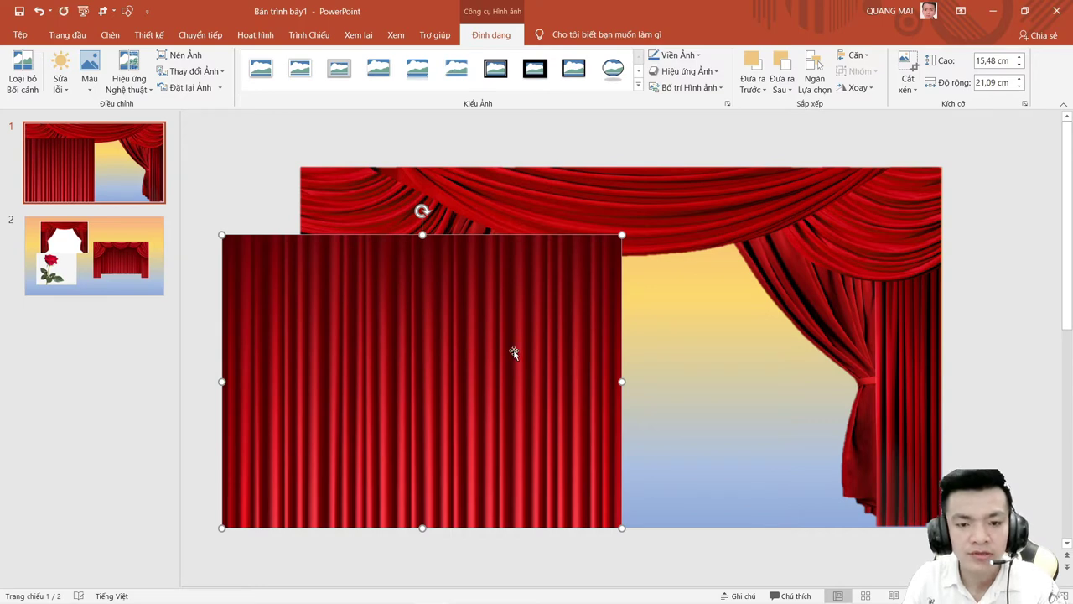
Duplicate the curtain and place the copy on the right half, meeting at the slide centre.
key("ctrl+c")
key("ctrl+v")
left_click_drag(456, 352, 849, 344)
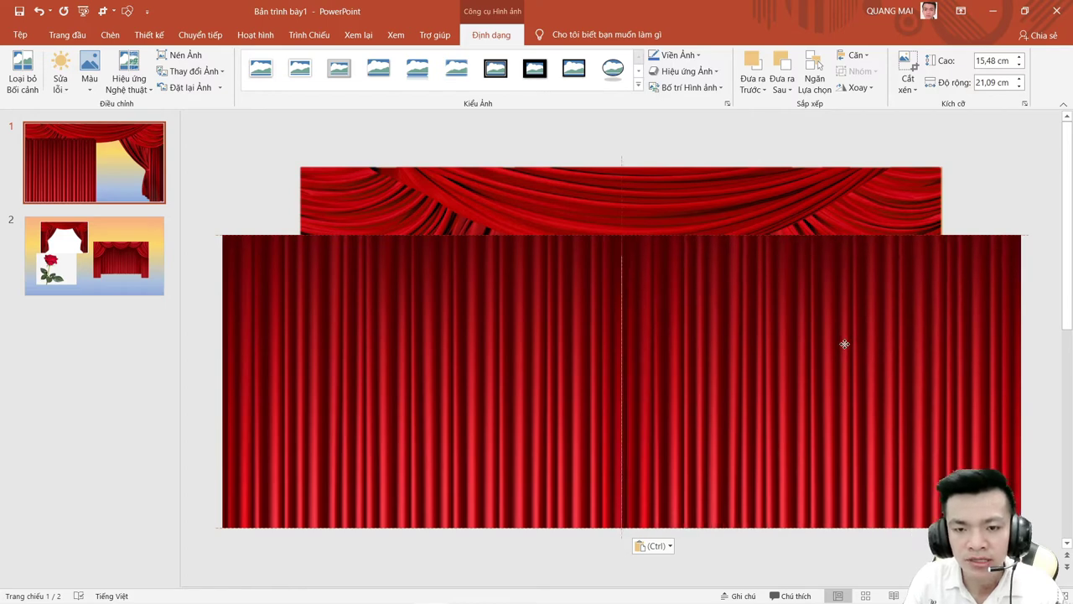
left_click_drag(843, 343, 844, 346)
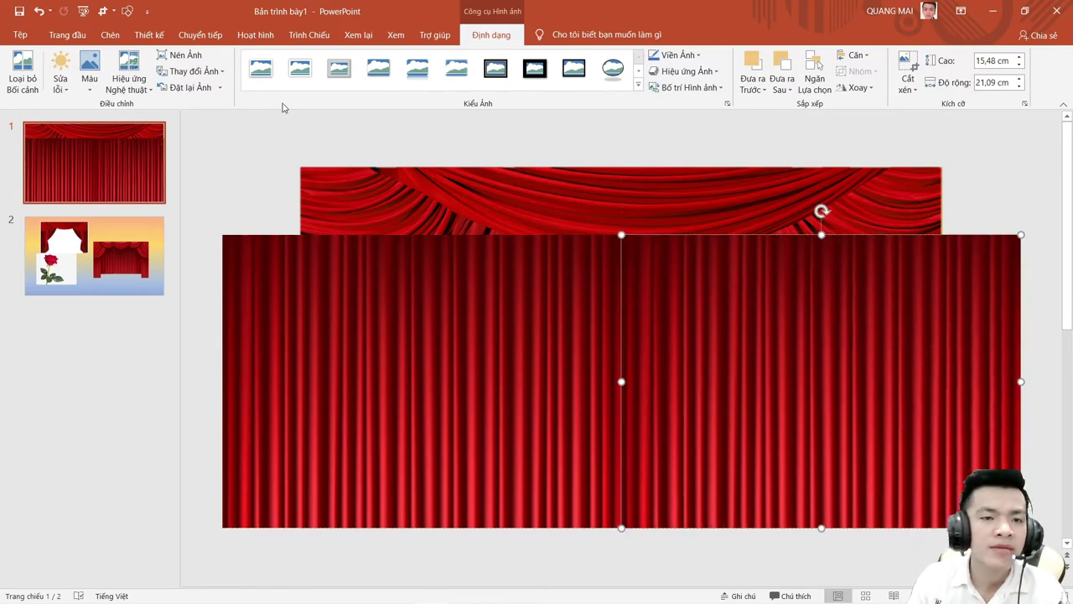
Apply the Lộ ra transition to slide 1 with a 00,75 duration.
left_click(202, 38)
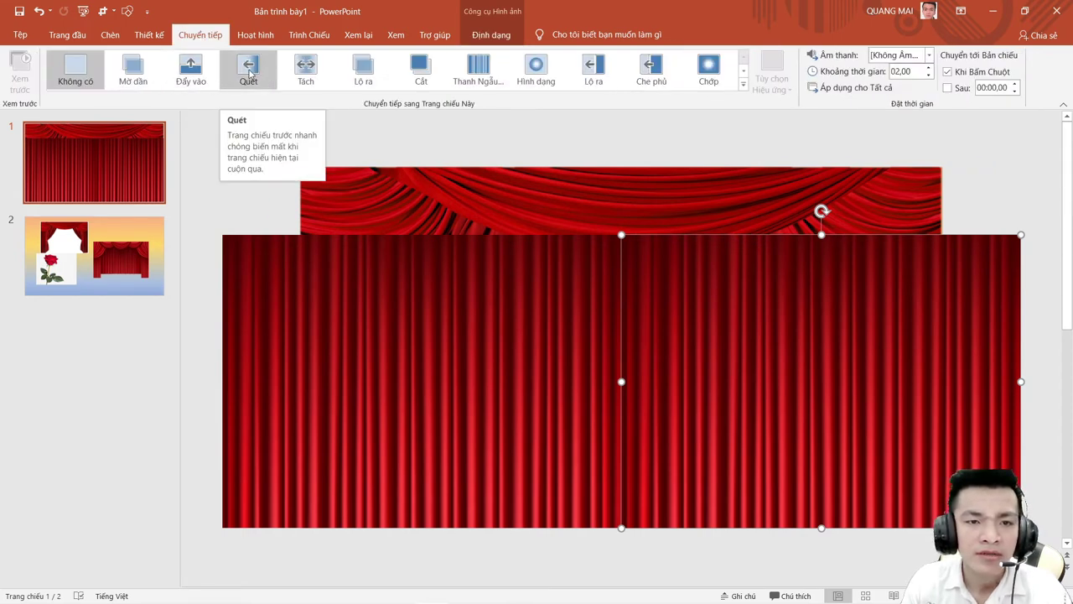
left_click(596, 81)
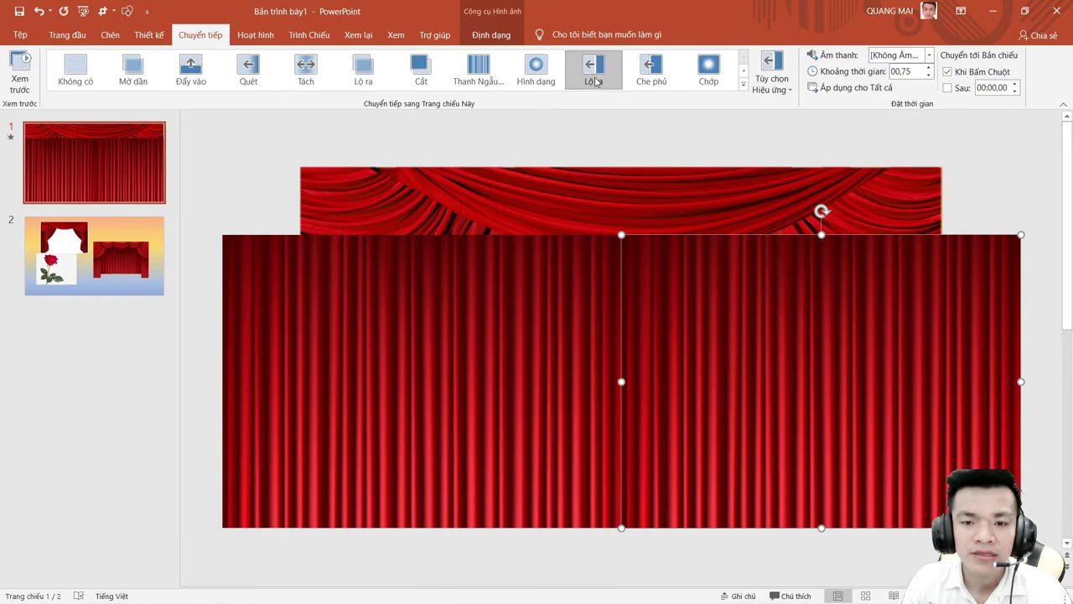
left_click(744, 85)
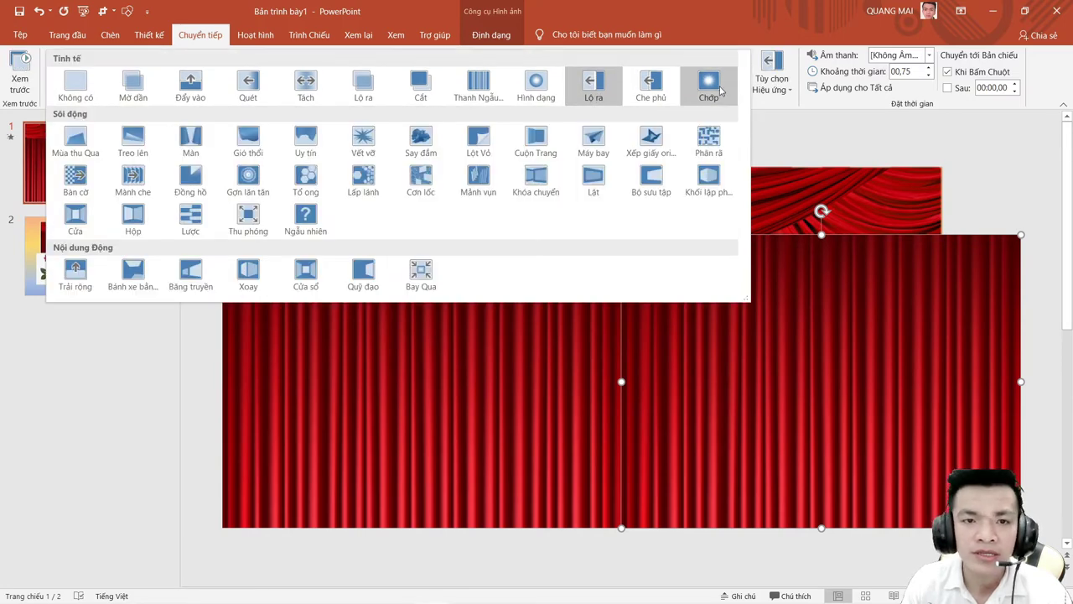
left_click(474, 37)
left_click(240, 35)
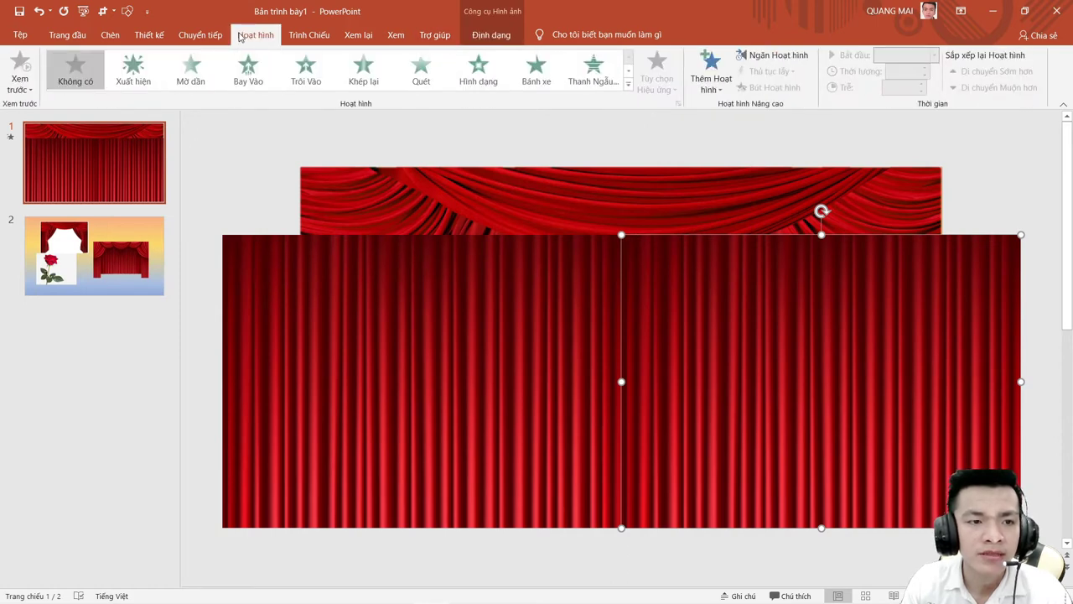
Give the right curtain half the Bay Ra exit animation and preview it.
left_click(628, 84)
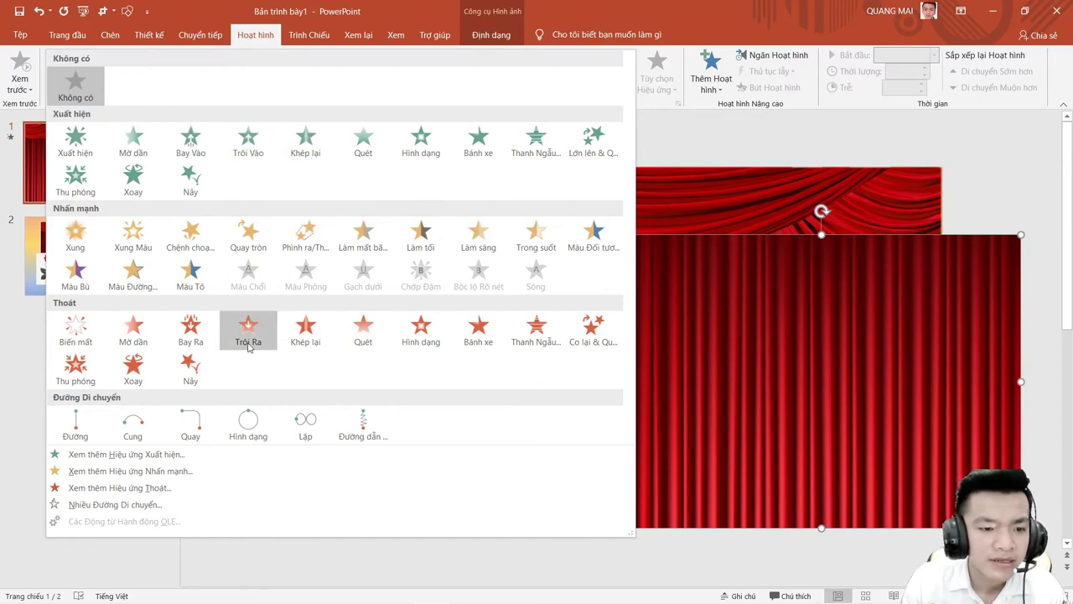
left_click(199, 350)
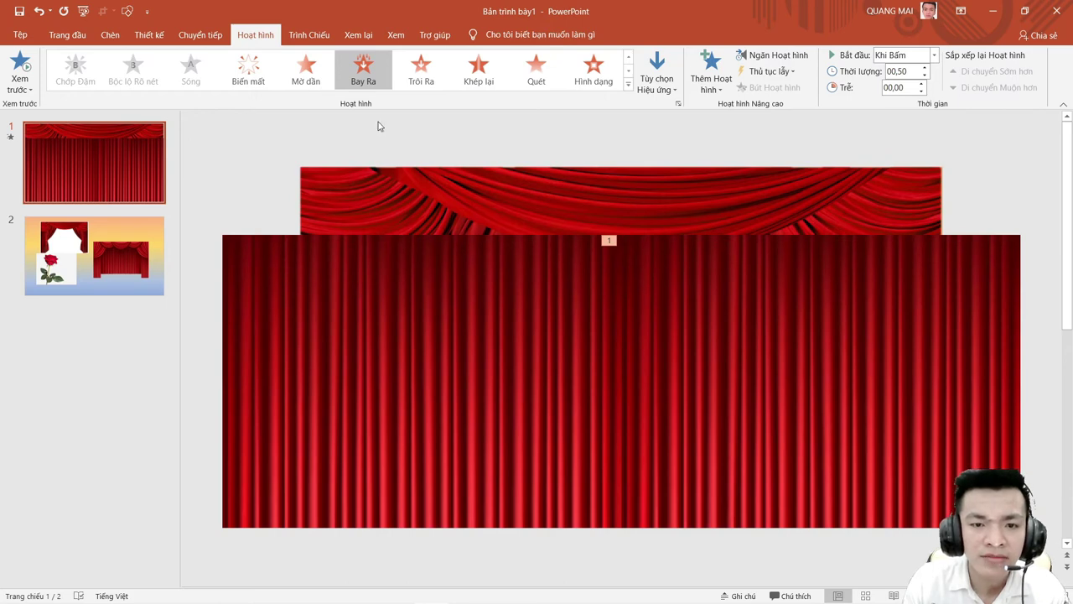
left_click(371, 85)
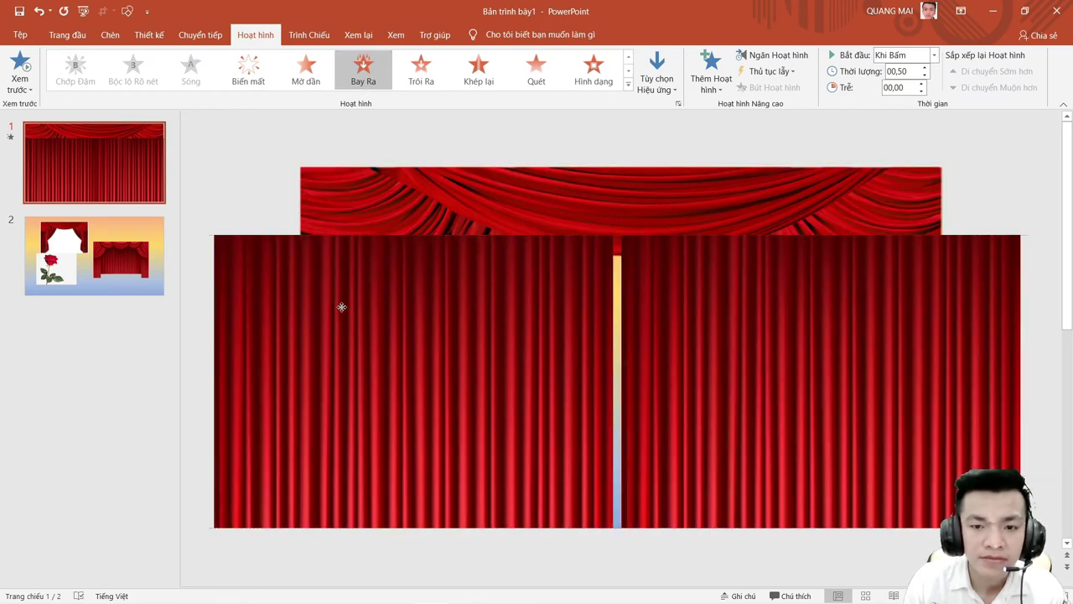
Reapply the Bay Ra exit to the right curtain half and show the Animation Pane.
left_click(342, 309)
left_click(622, 308)
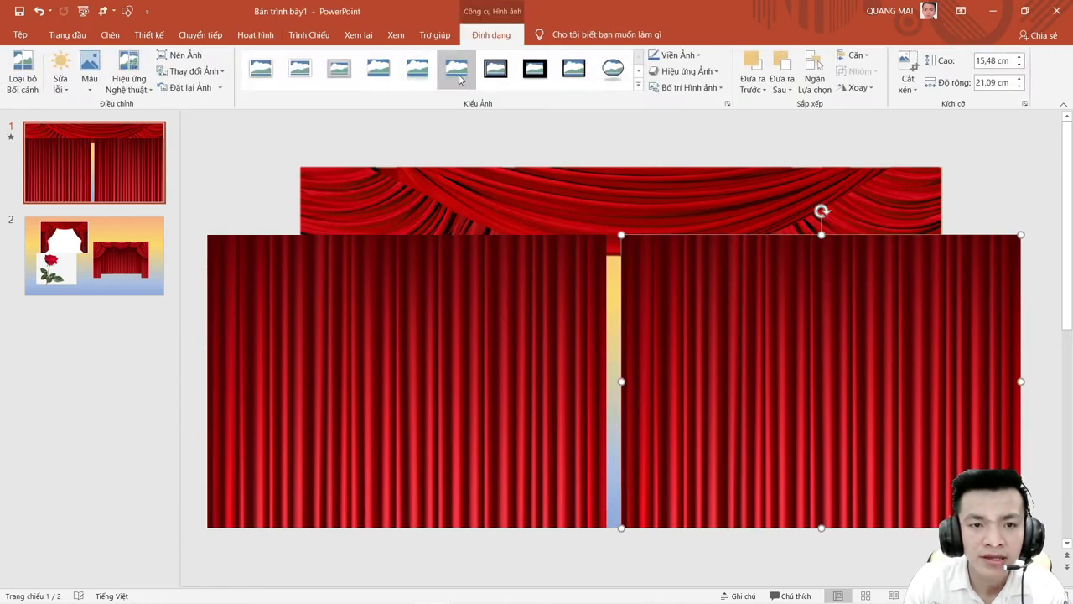
left_click(274, 36)
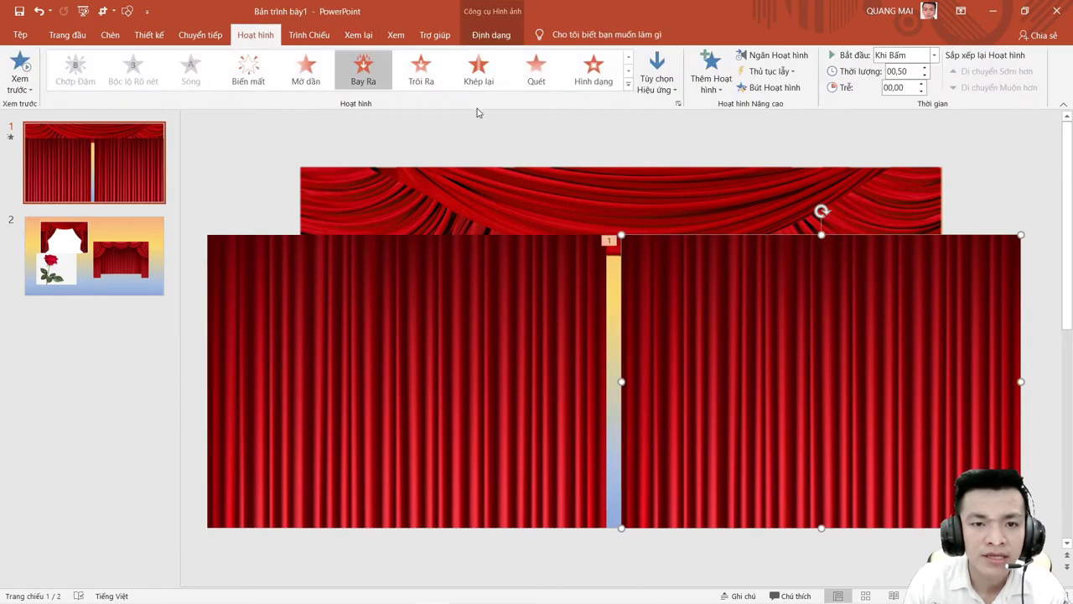
left_click(382, 79)
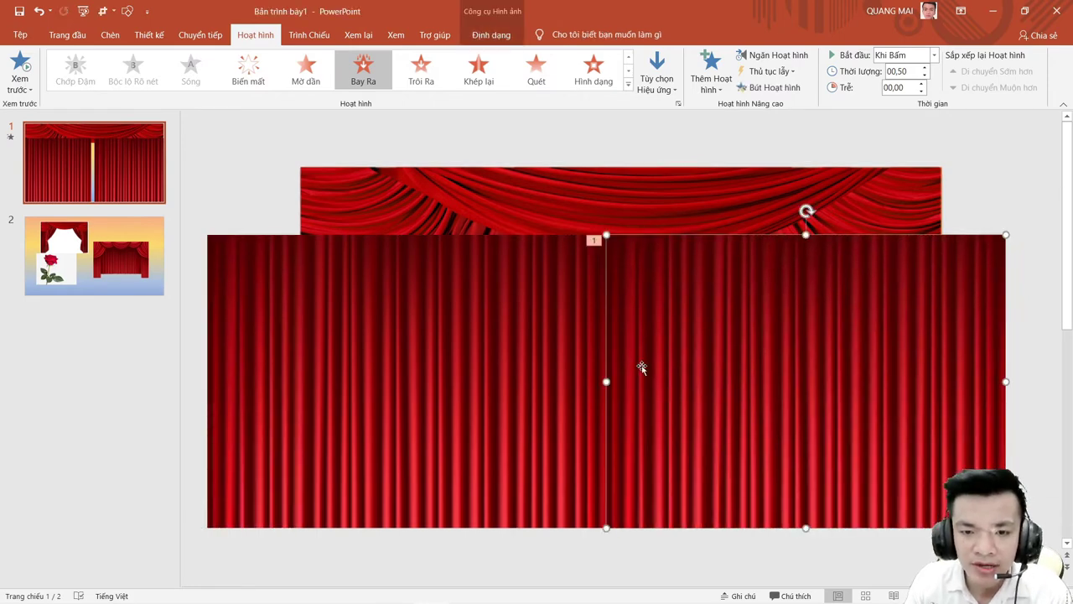
left_click(541, 348)
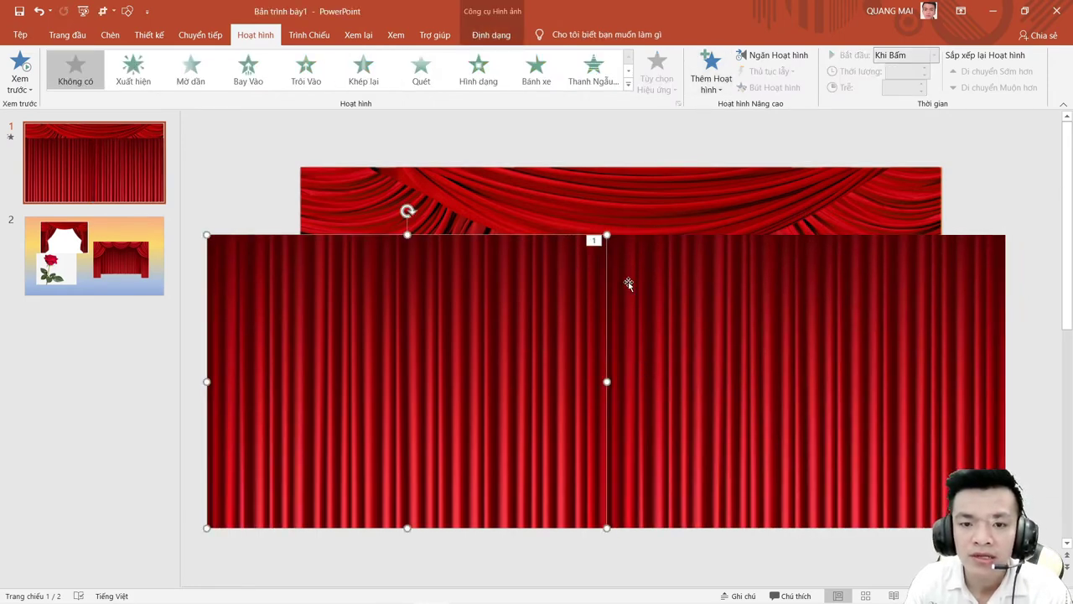
left_click(774, 54)
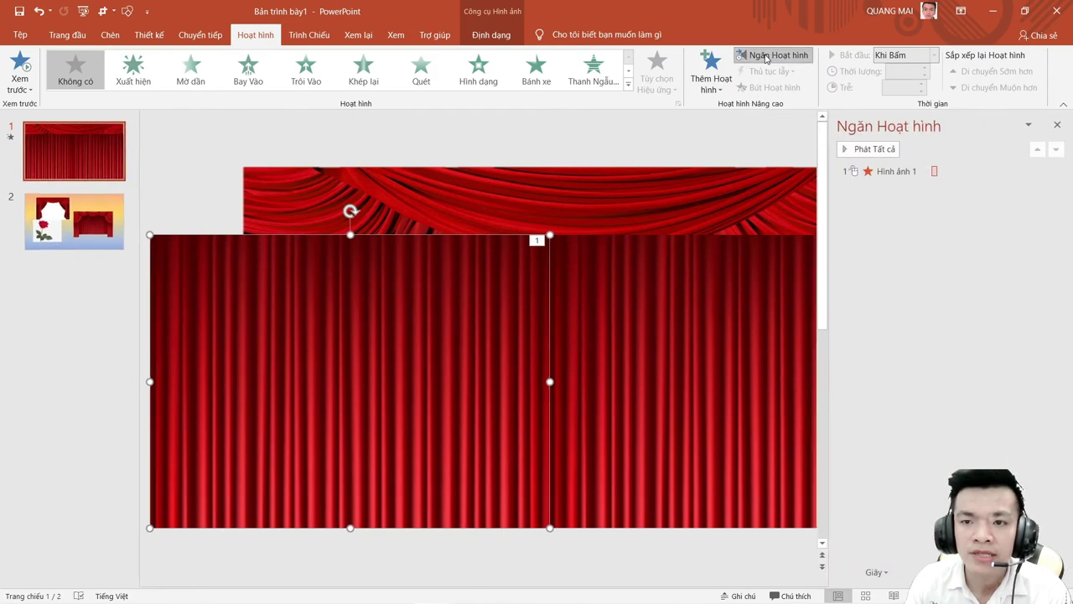
Set the Hình ảnh 1 Bay Ra exit direction to Đến Bên Phải so it flies right.
left_click(887, 168)
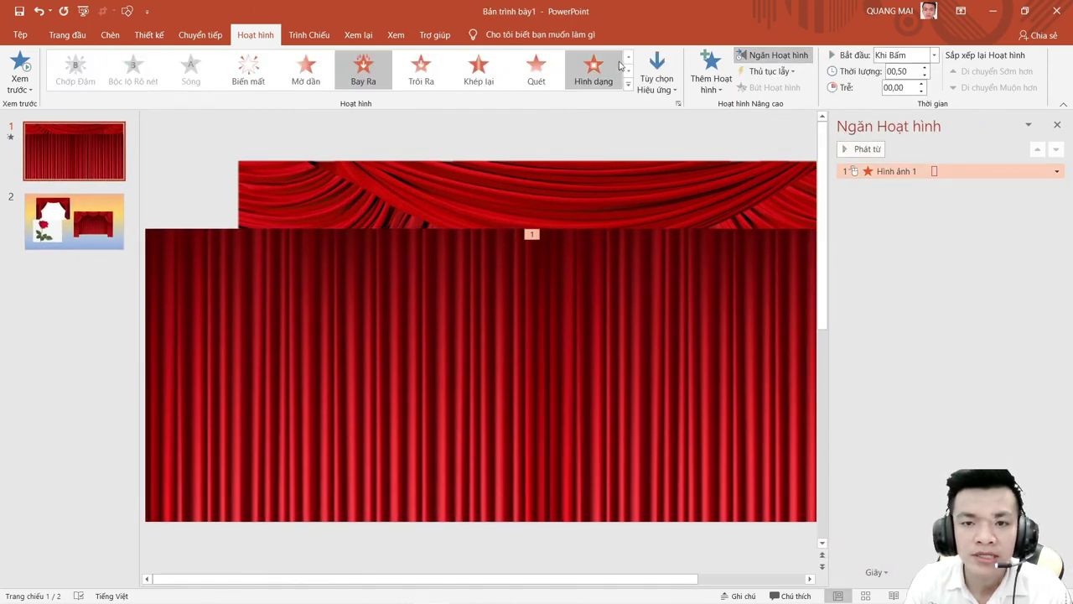
left_click(656, 84)
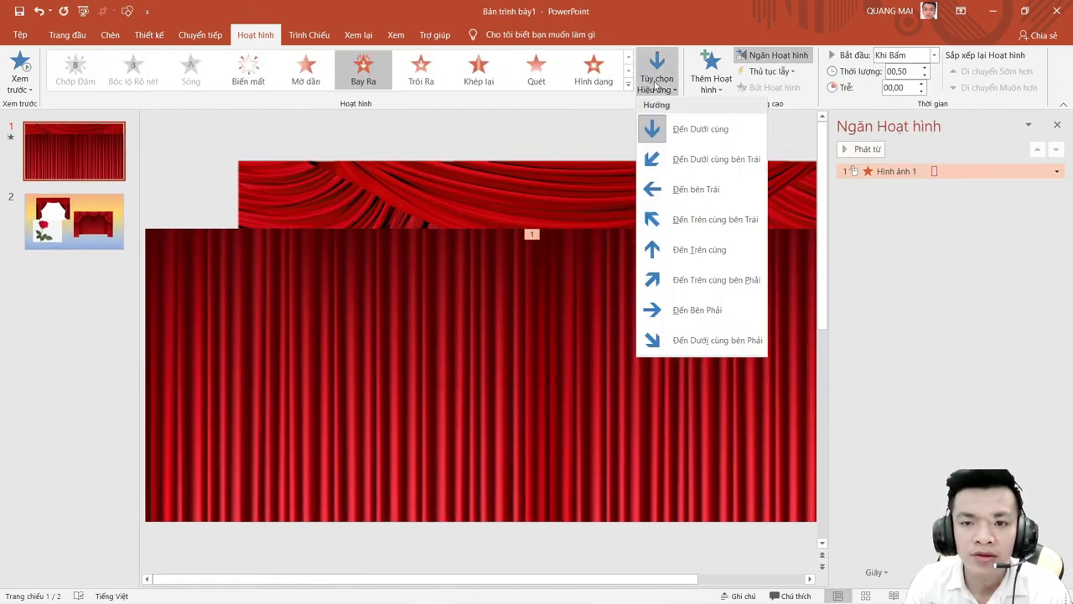
left_click(671, 197)
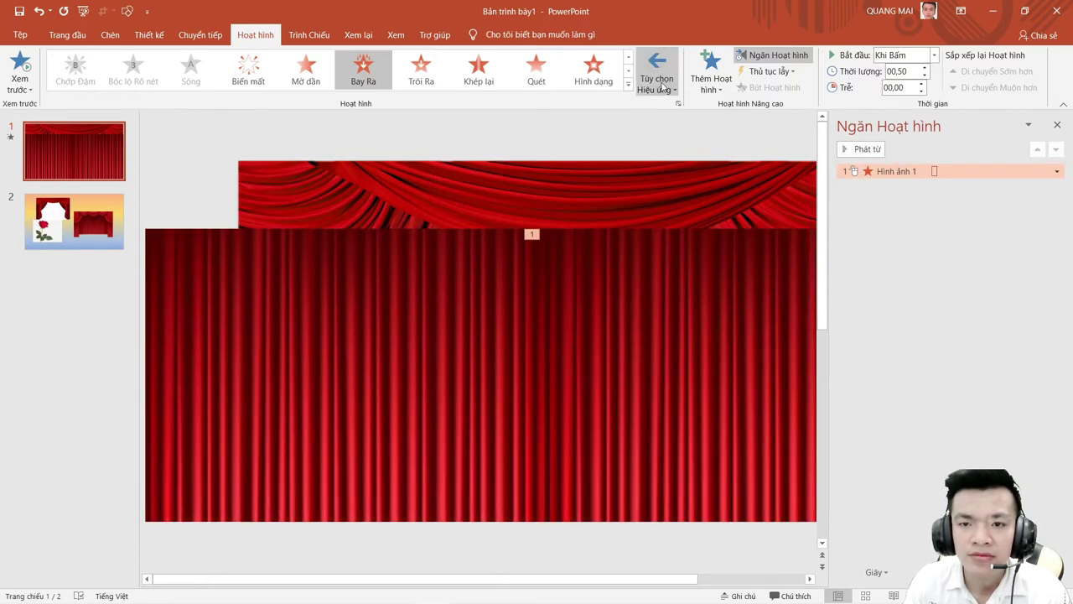
left_click(657, 84)
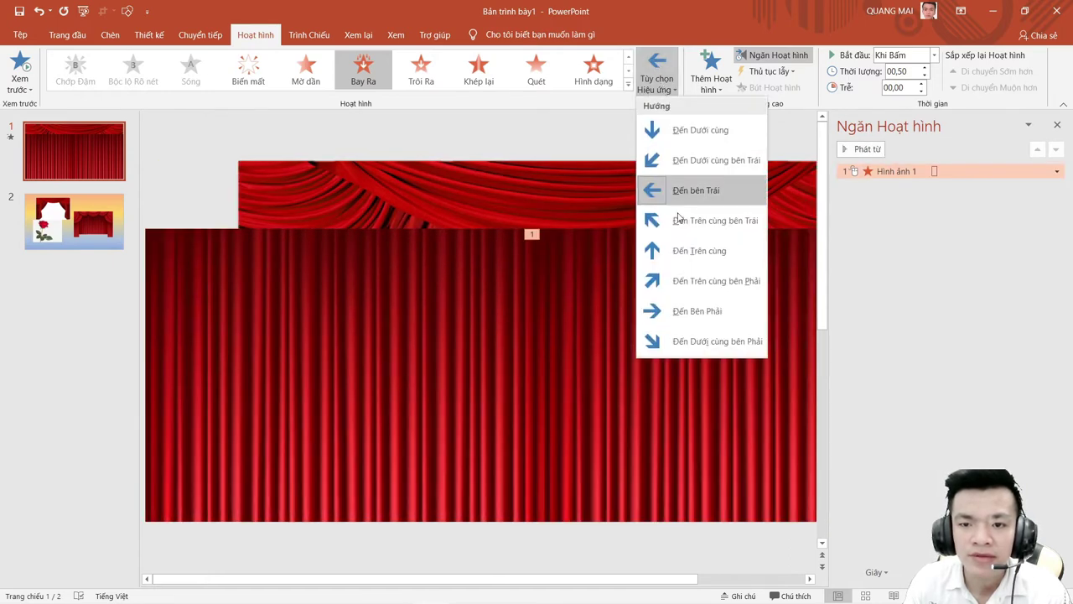
left_click(679, 311)
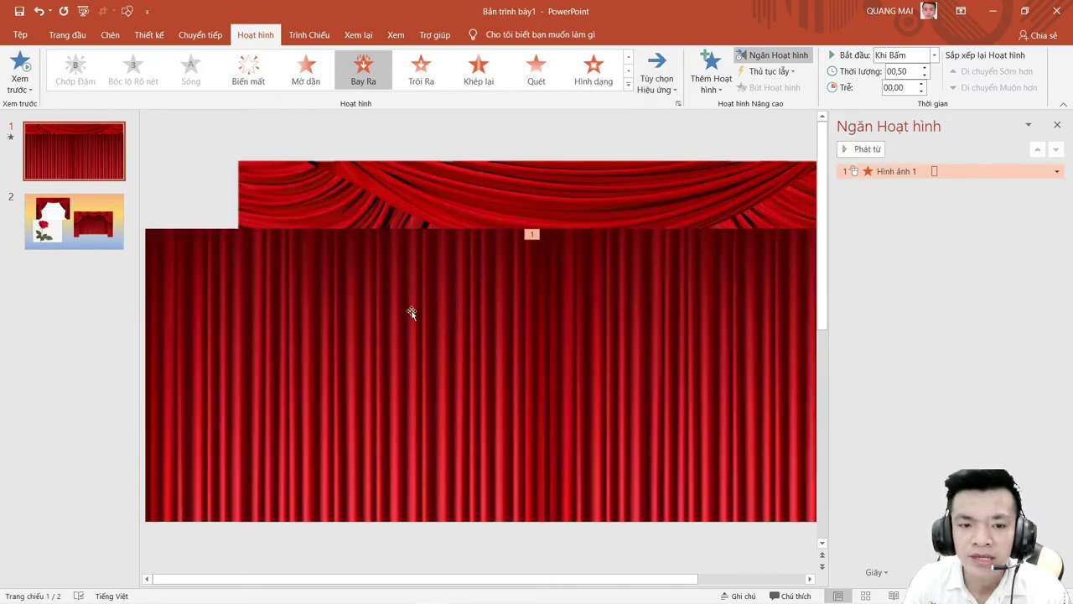
left_click(345, 327)
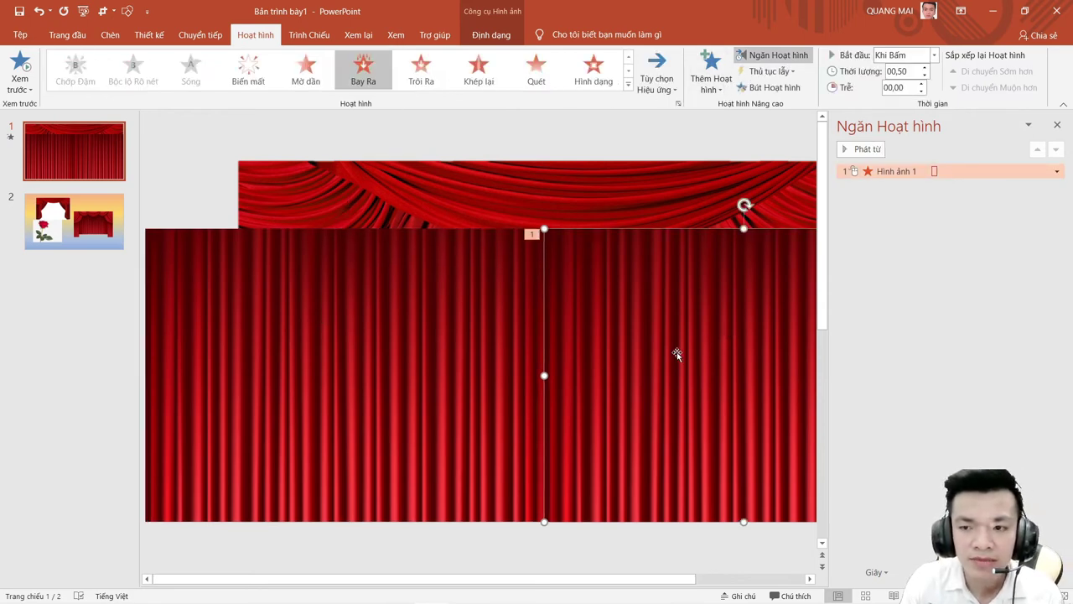
Give the left curtain half a Bay Ra exit flying to the left (Đến bên Trái).
left_click(657, 77)
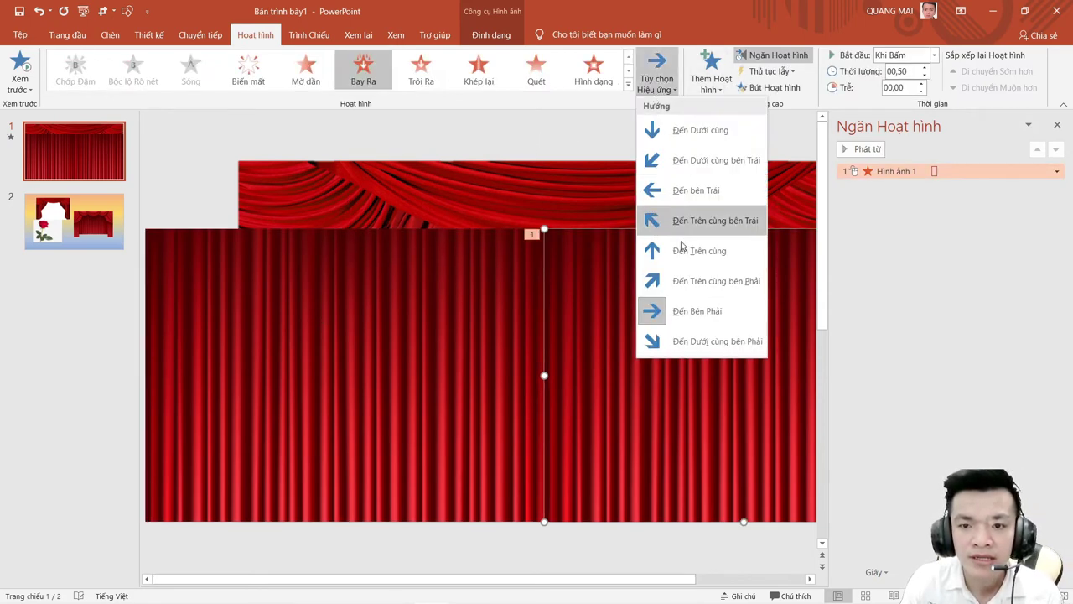
left_click(662, 70)
left_click_drag(377, 361, 357, 371)
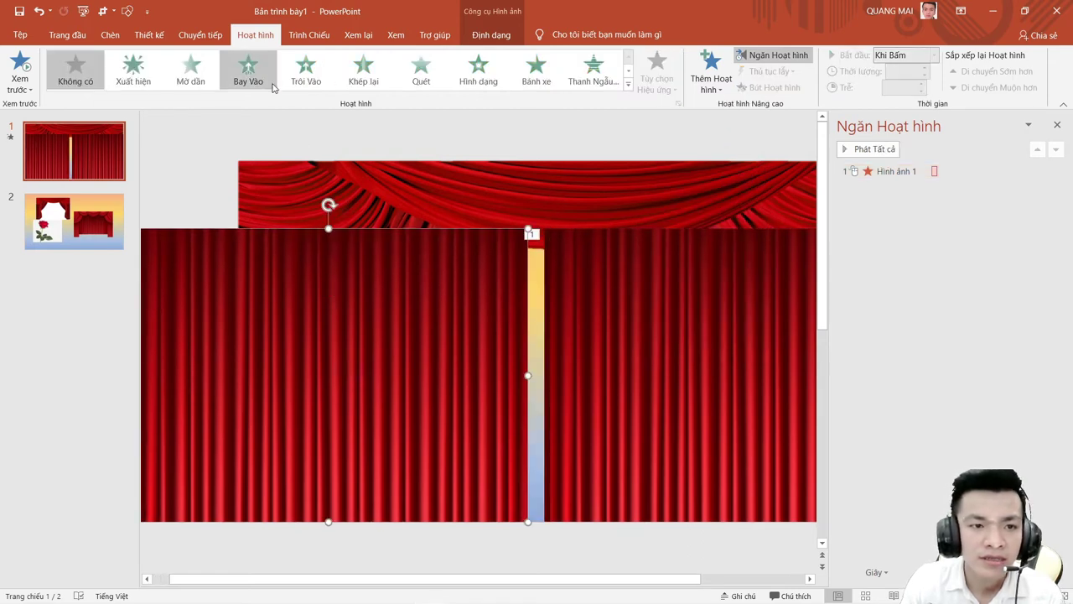
left_click(629, 84)
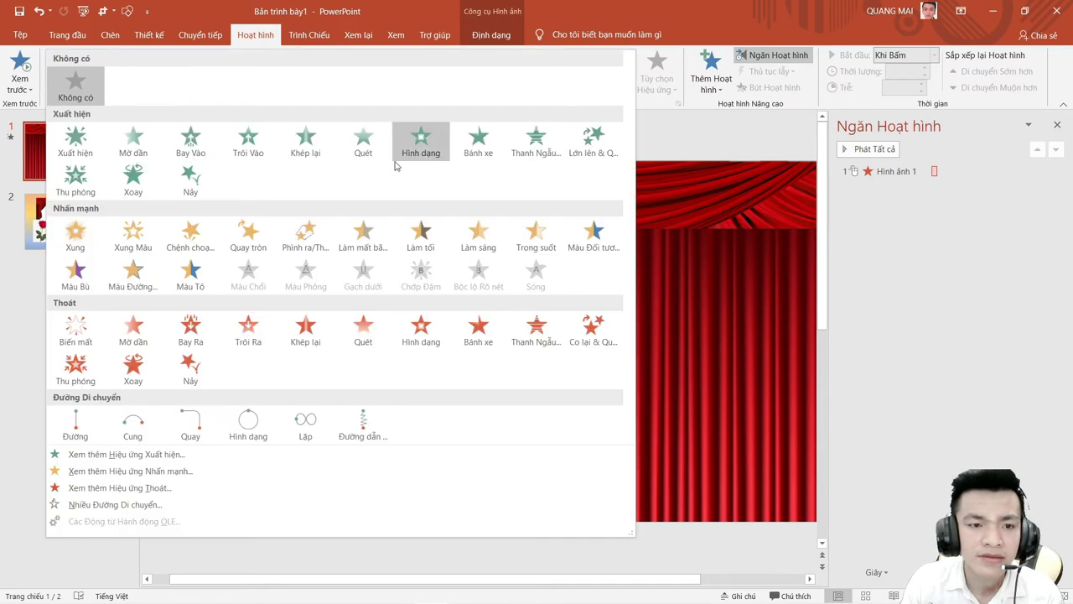
left_click(197, 332)
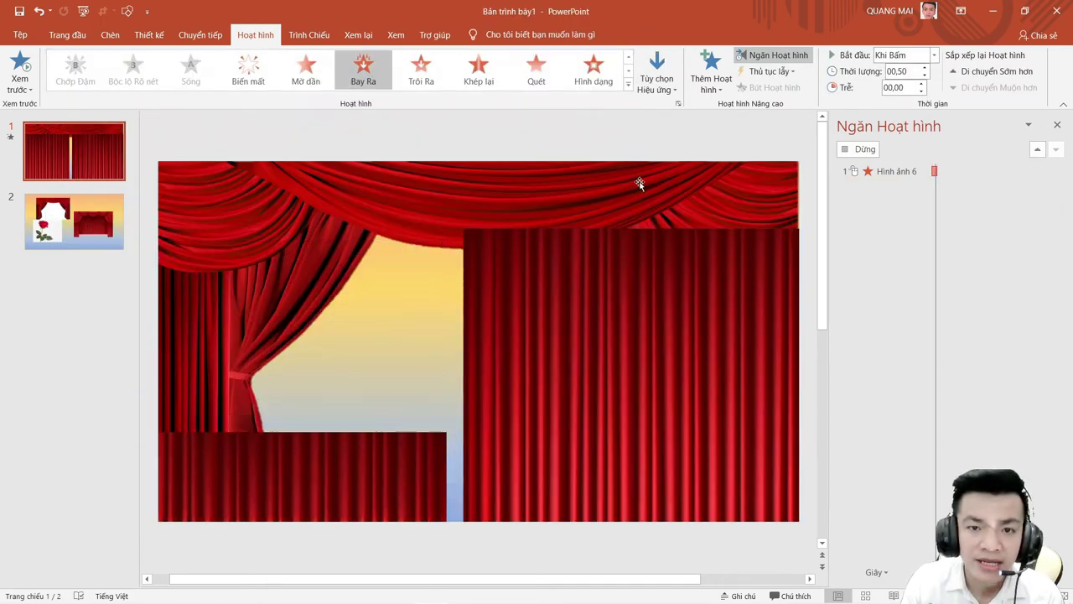
left_click(655, 87)
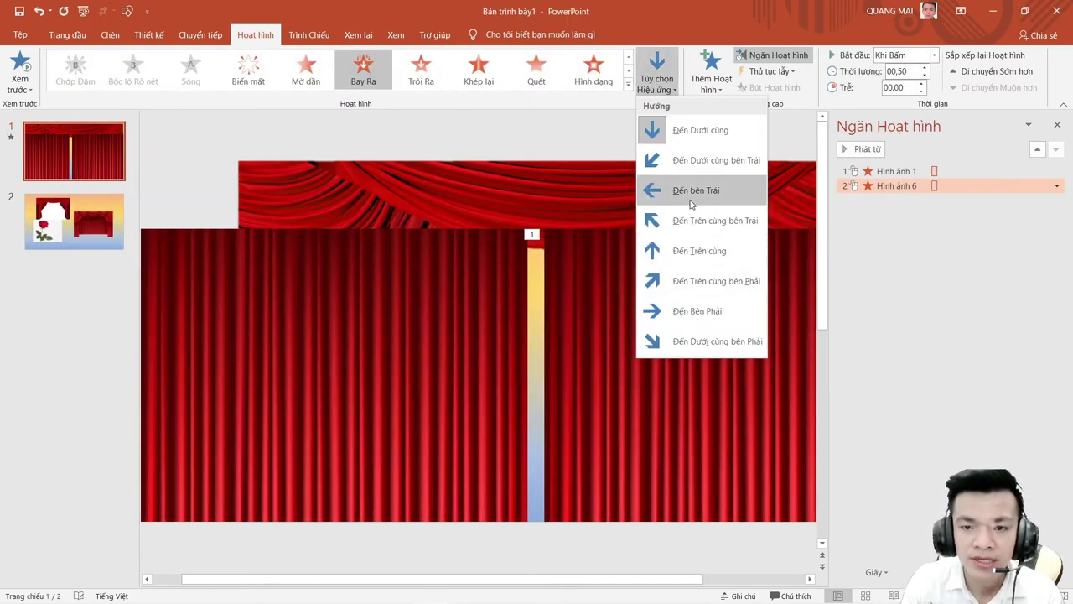
left_click(691, 197)
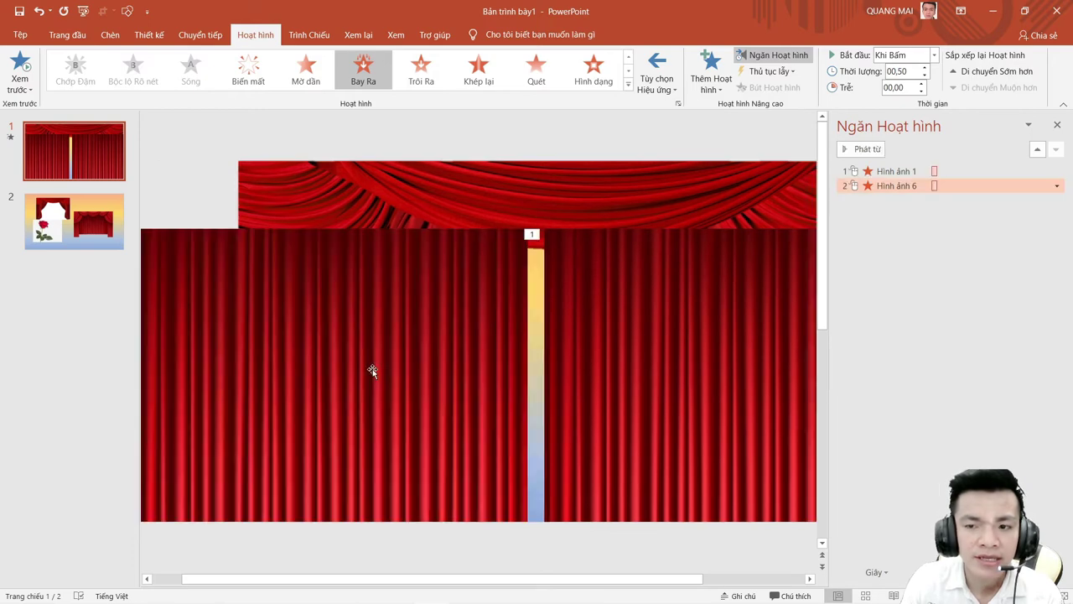
left_click_drag(429, 352, 451, 352)
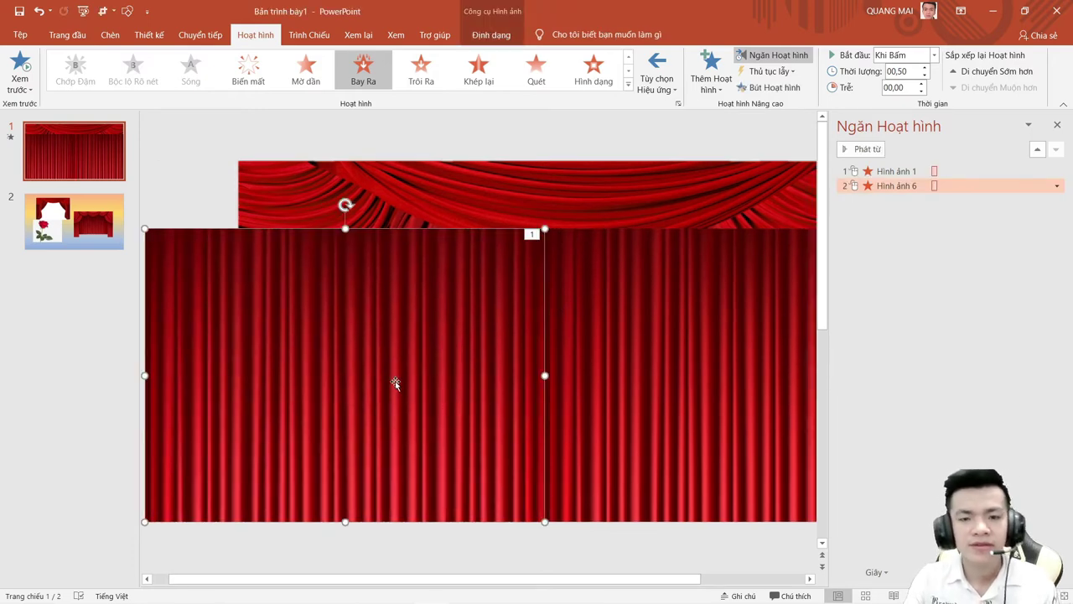
Set both Hình ảnh 6 and Hình ảnh 1 exits to start With Previous.
left_click(1057, 185)
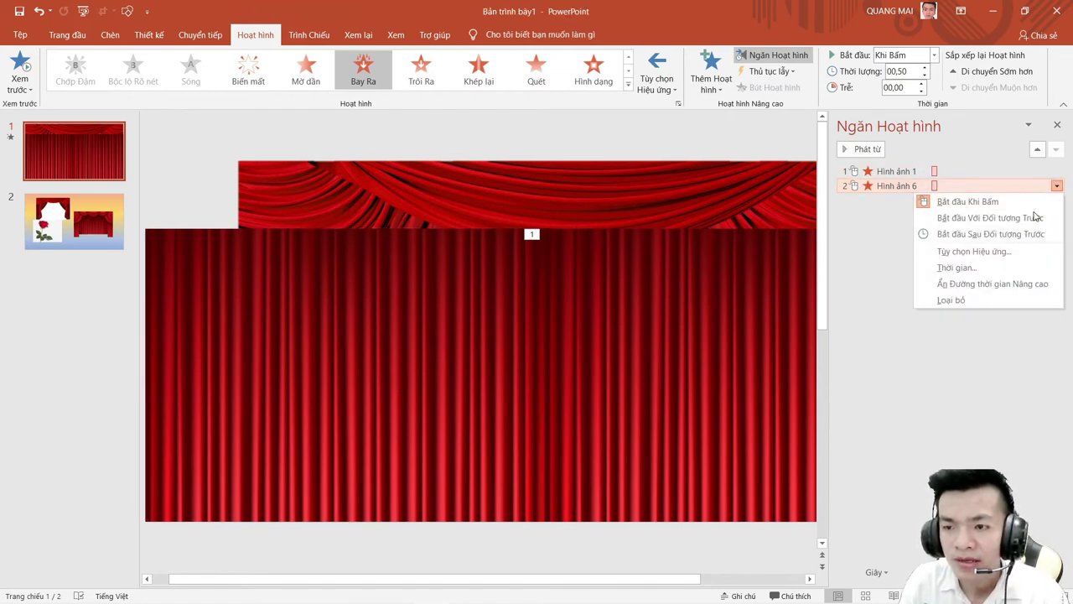
left_click(1032, 218)
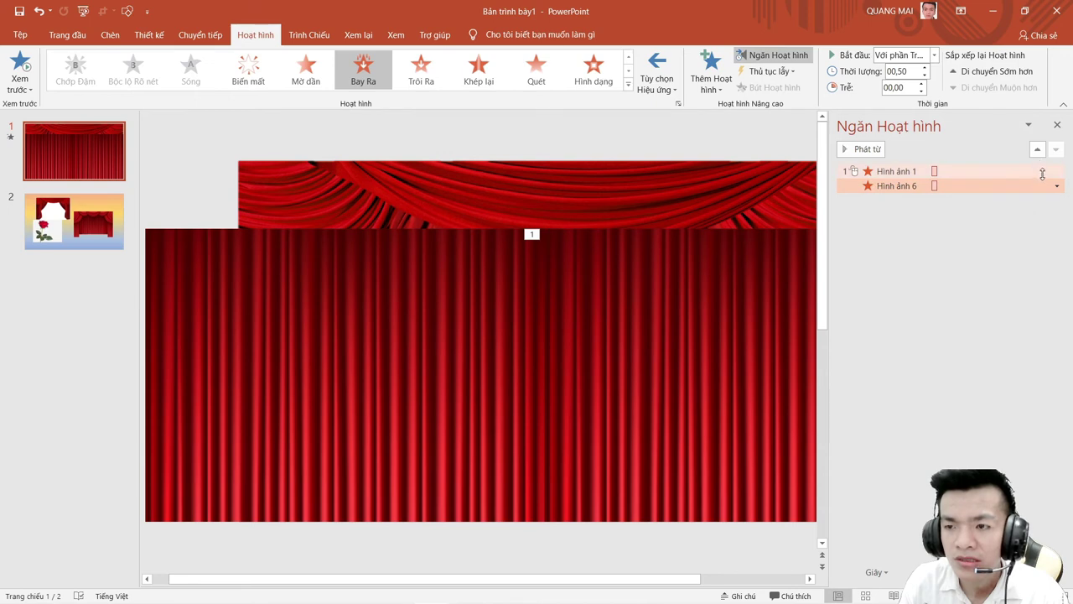
left_click(1043, 174)
left_click(1057, 171)
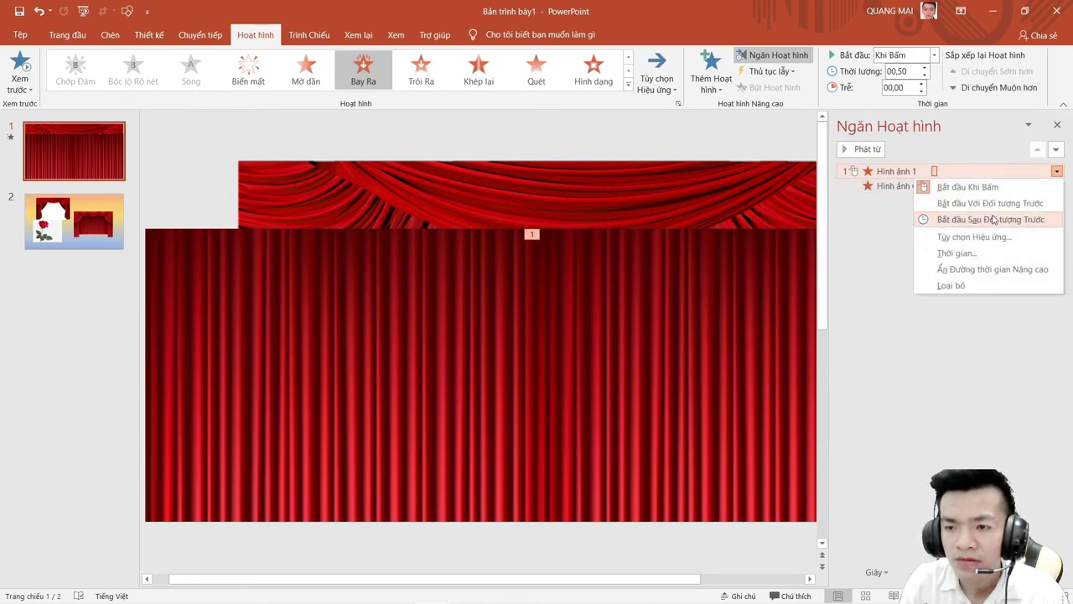
left_click(1002, 204)
Change the stacking order of both curtain halves relative to the draped curtain picture.
left_click(427, 339)
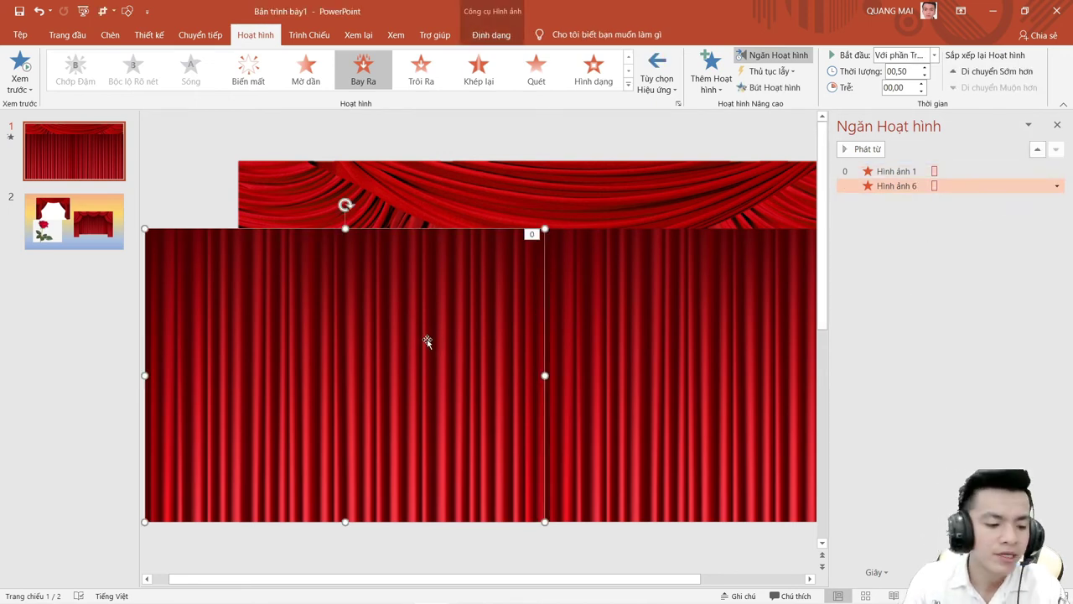
key("ctrl+bracketleft")
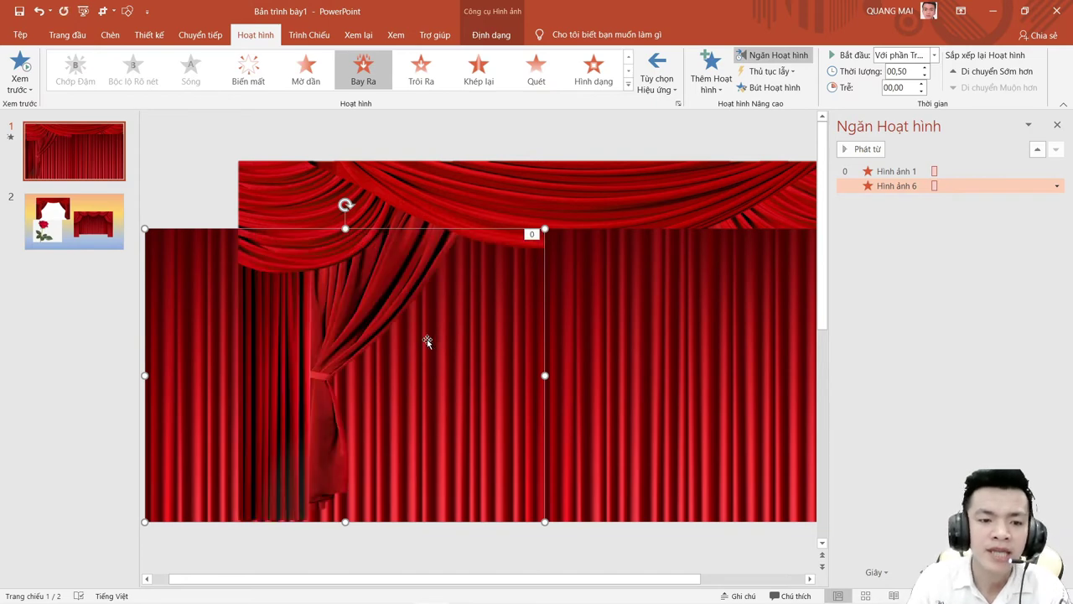
left_click(638, 310)
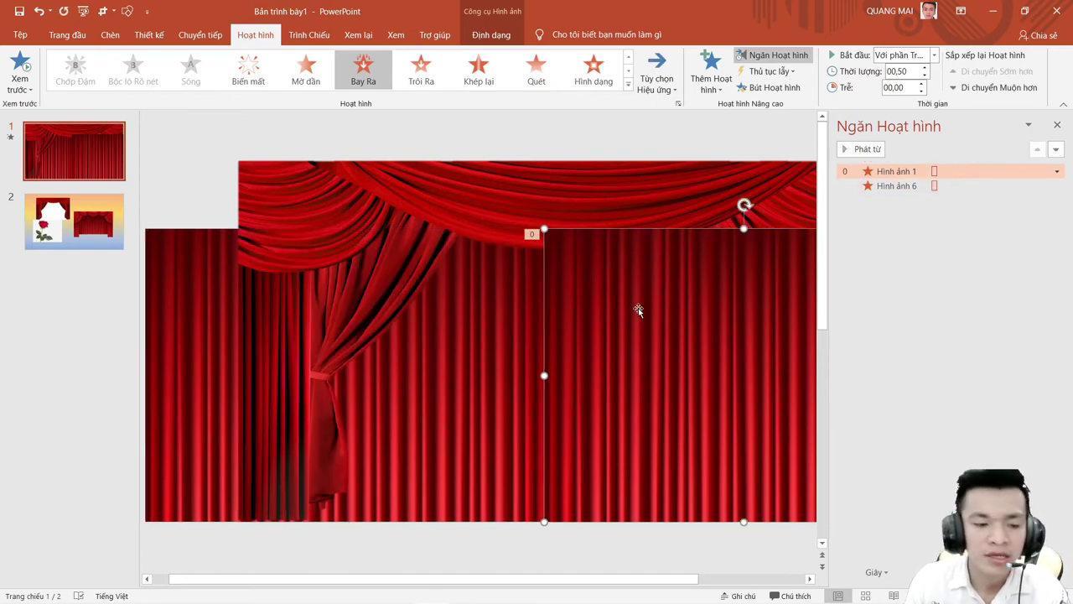
key("ctrl+bracketright")
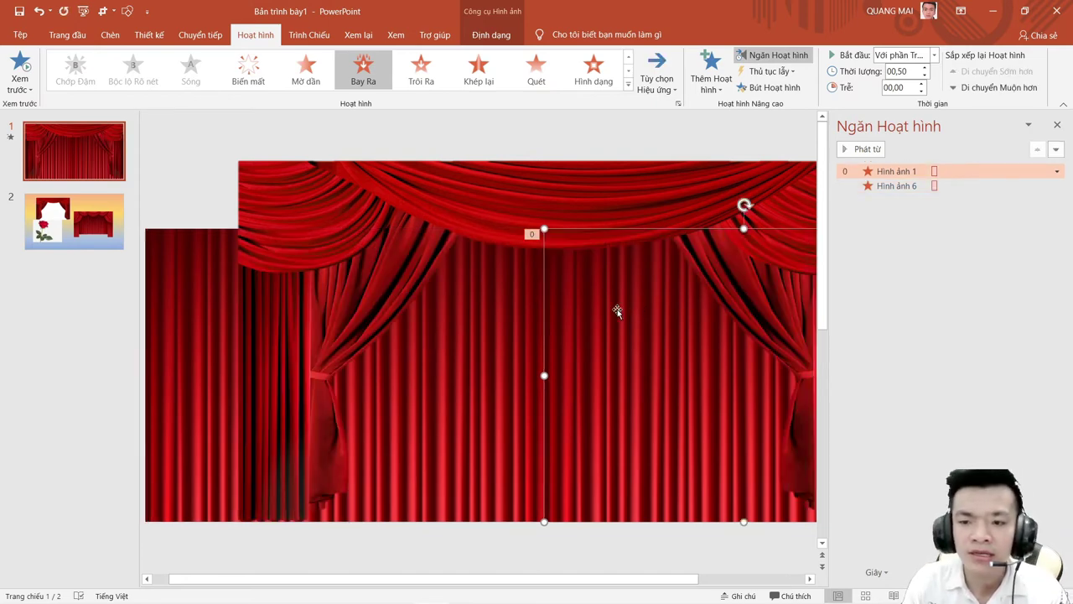
Close the Animation Pane and preview the curtain slide as a slide show.
left_click(1058, 124)
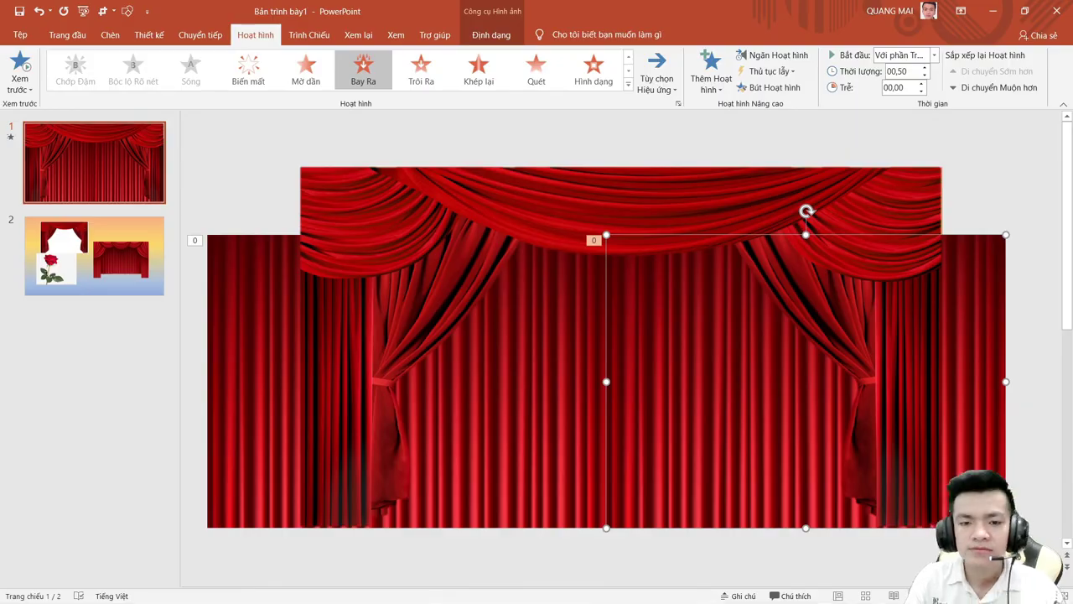
left_click(922, 596)
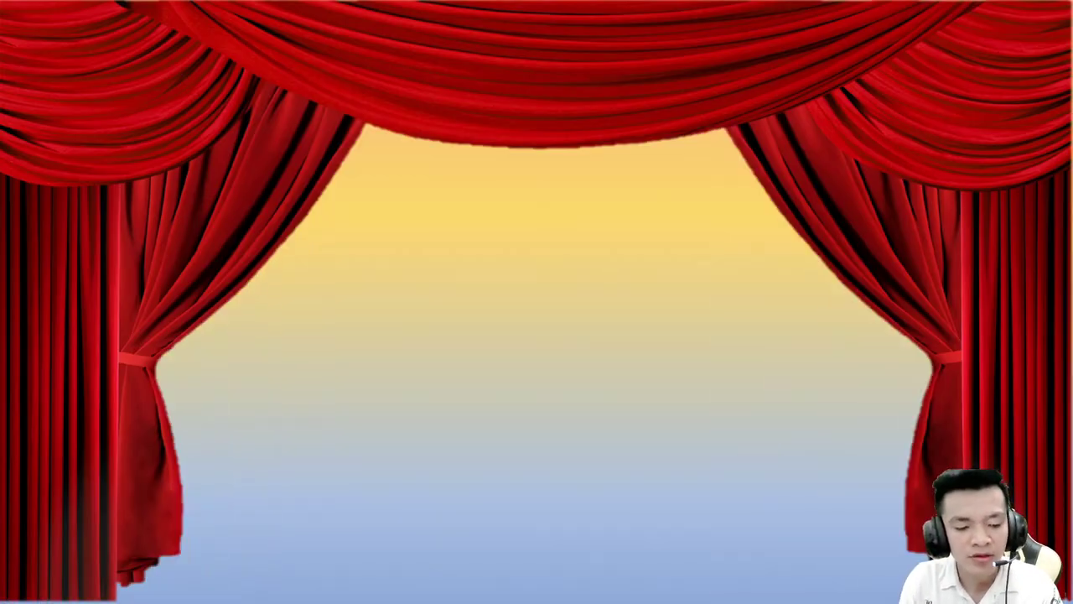
Stretch the Hình ảnh 1 and Hình ảnh 6 fly-out exits to about 4 seconds each.
key("Escape")
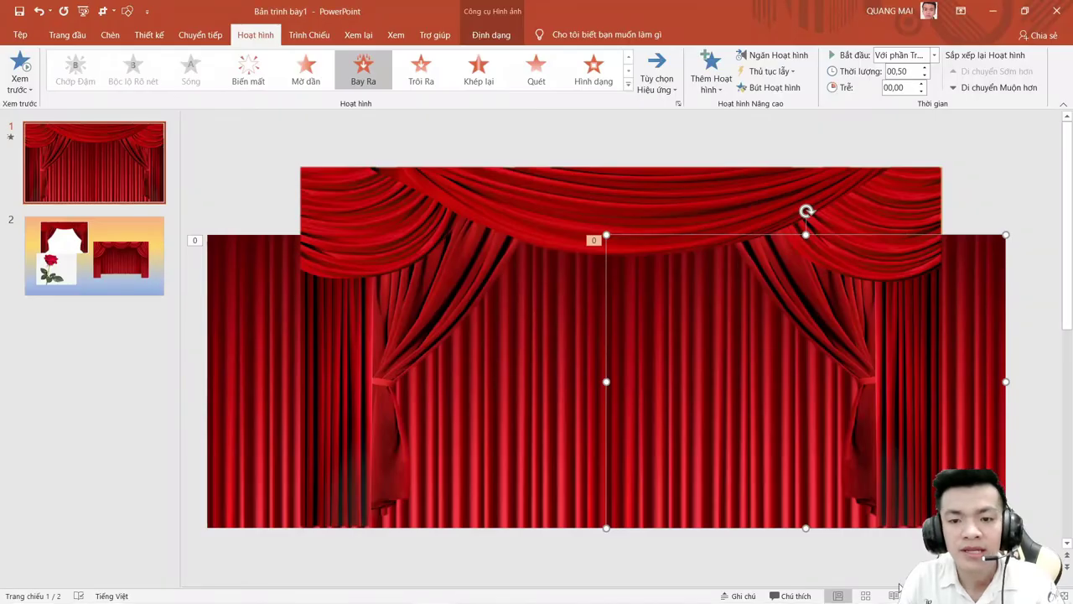
left_click(894, 270)
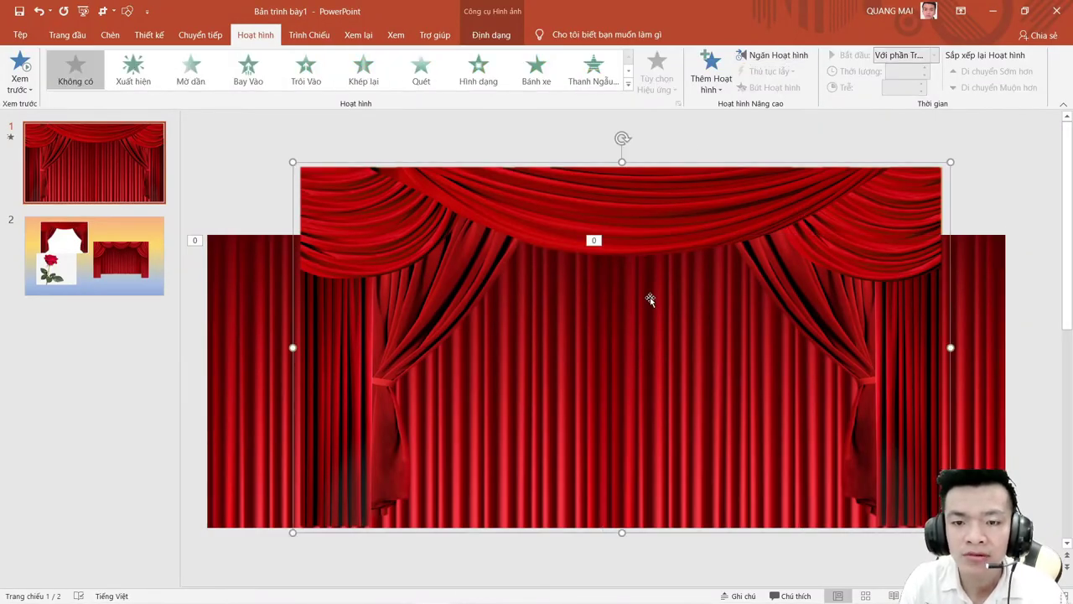
left_click(250, 400)
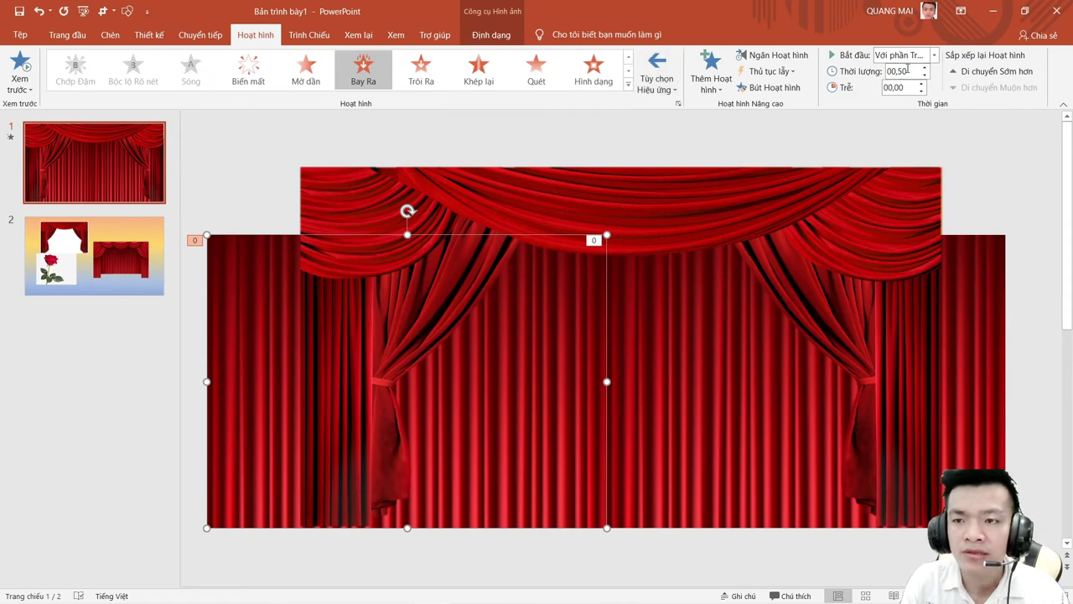
left_click(773, 57)
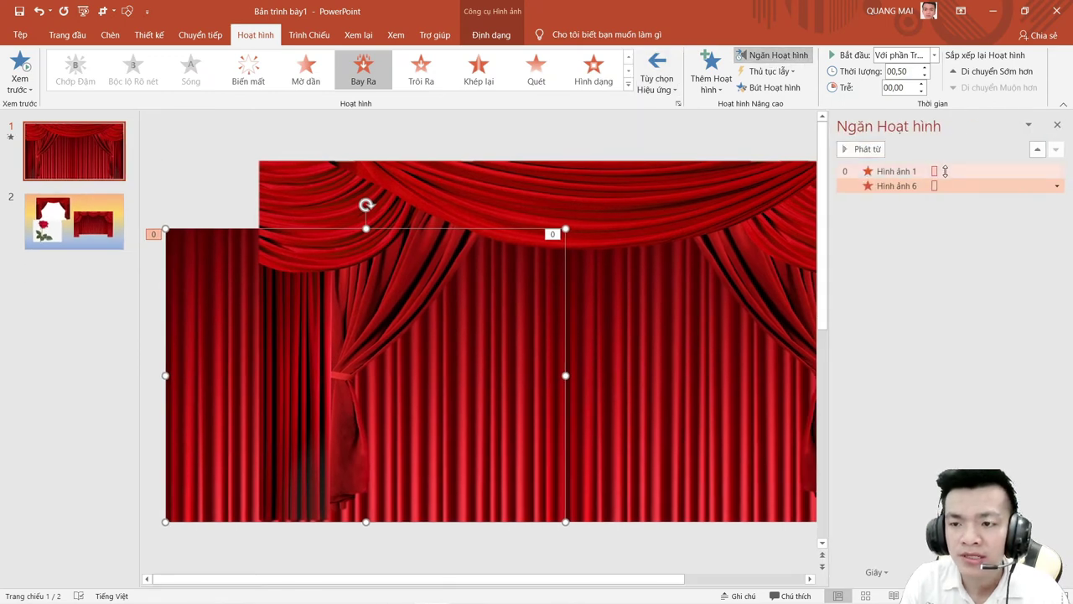
left_click_drag(936, 171, 961, 176)
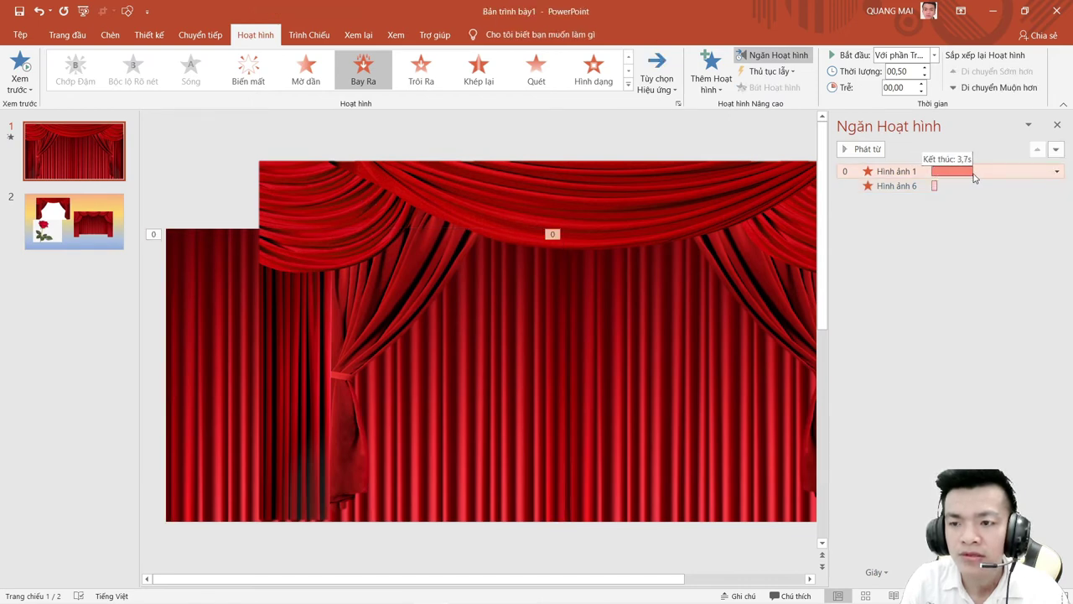
left_click_drag(960, 176, 980, 186)
left_click(945, 186)
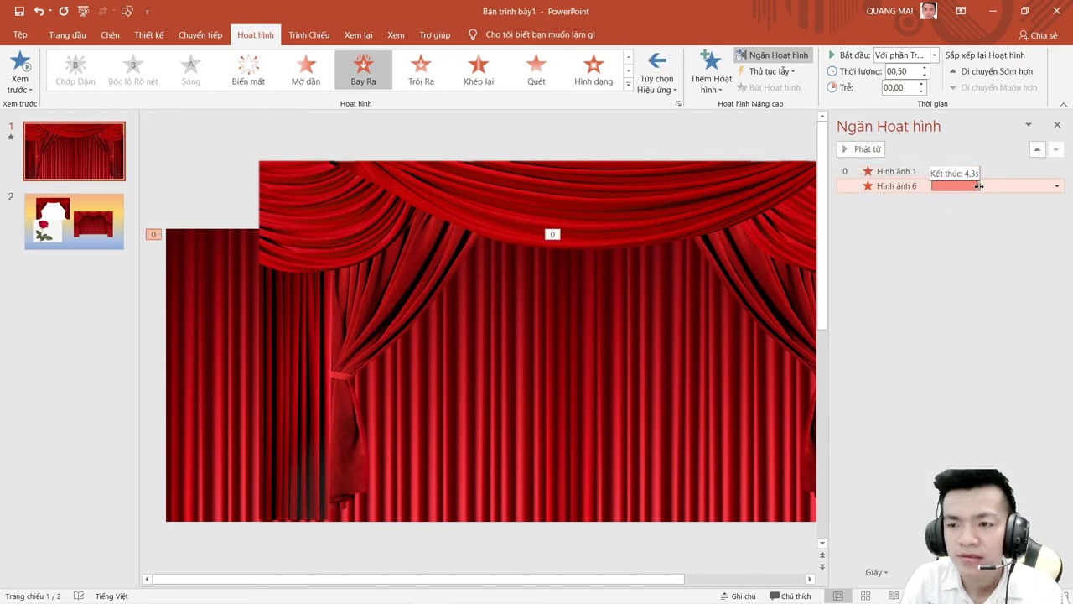
left_click_drag(979, 185, 976, 186)
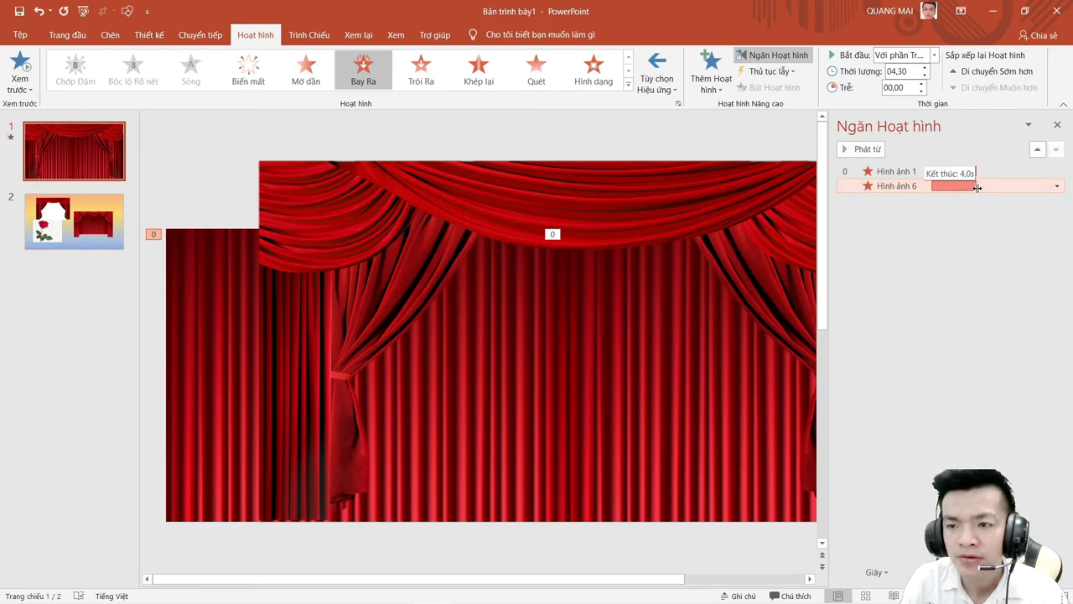
Make Hình ảnh 1 start On Click (Khi Bấm) and close the Animation Pane.
left_click(903, 171)
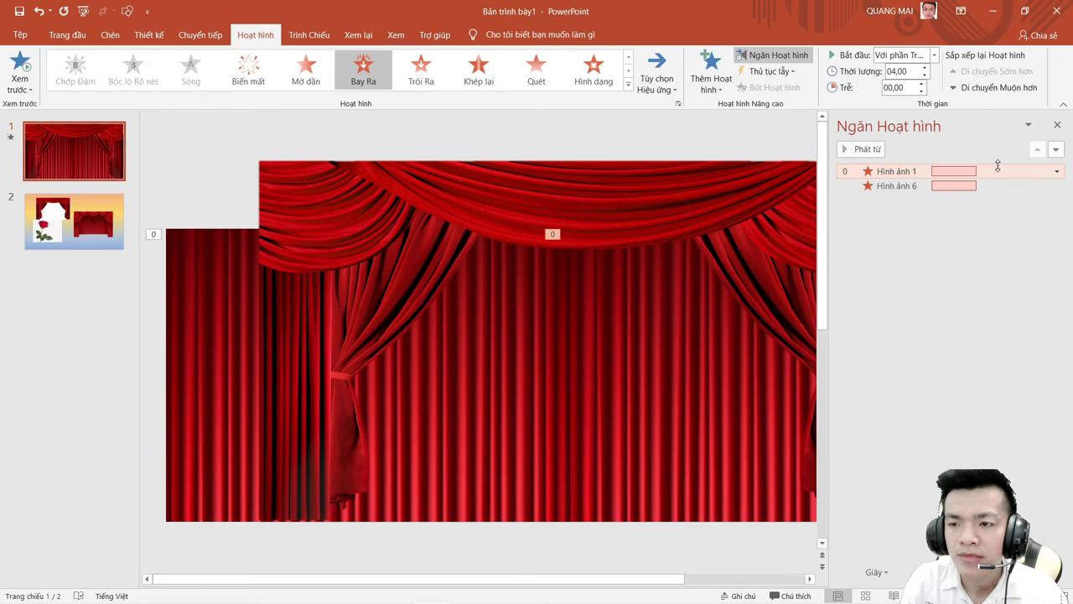
left_click(1058, 171)
left_click(982, 187)
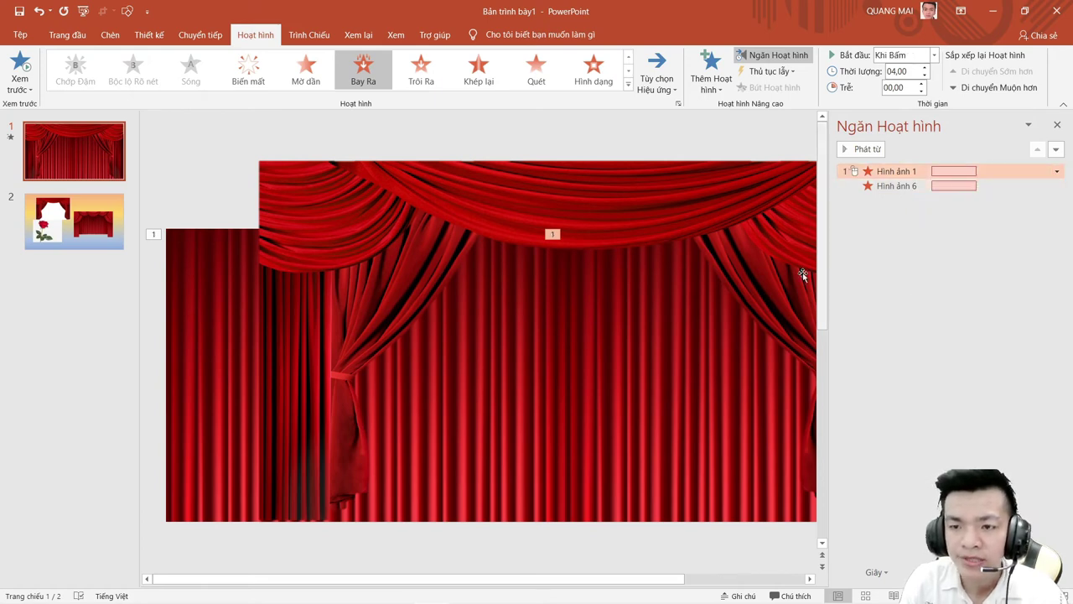
left_click(1058, 124)
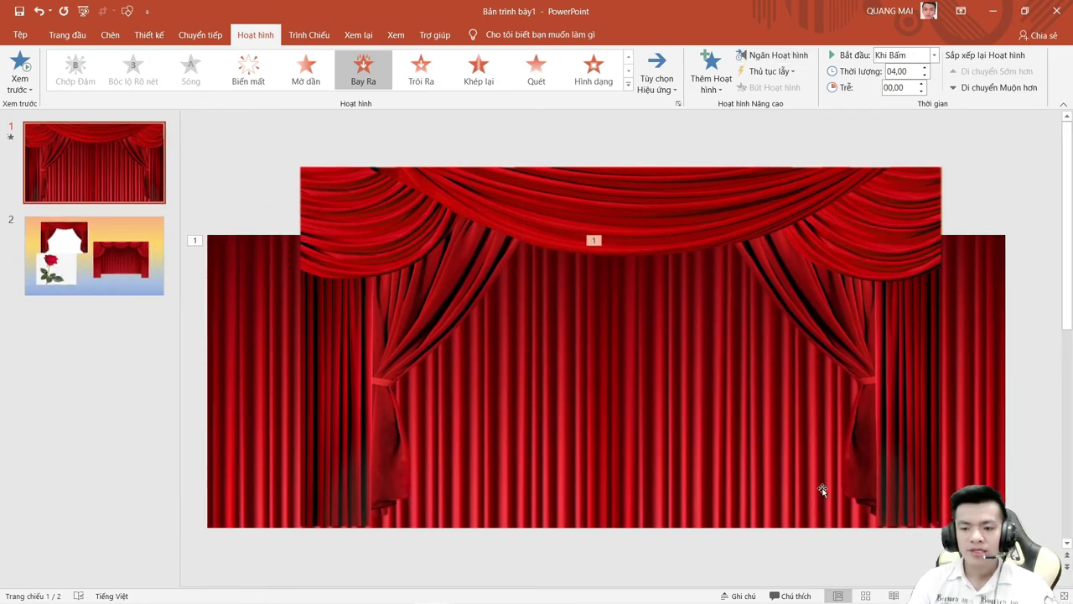
Stretch the draped curtain picture slightly wider and taller, then preview it with F5.
left_click(359, 290)
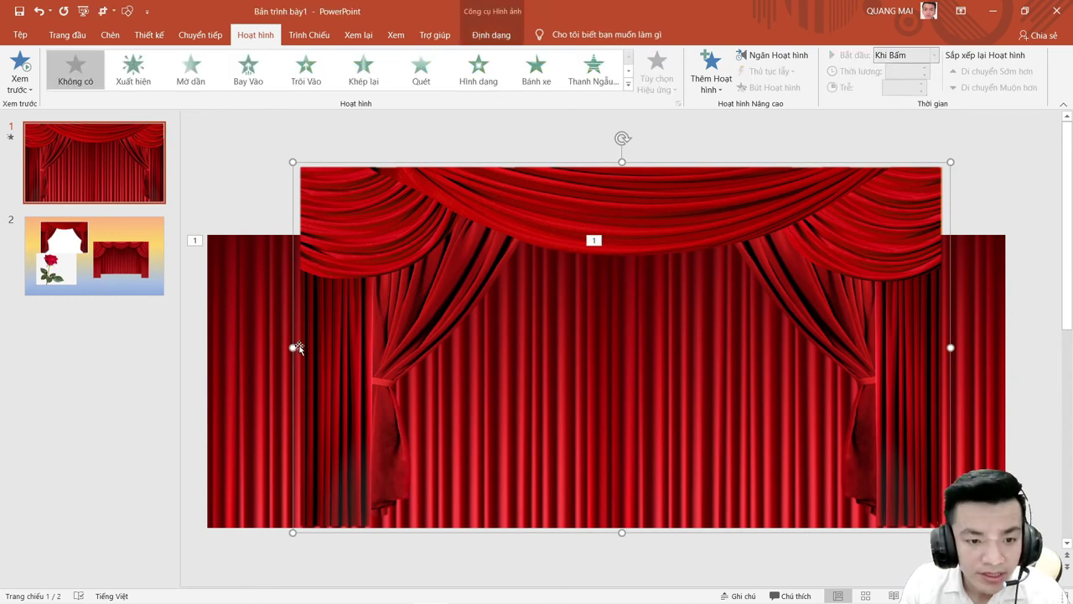
left_click_drag(293, 347, 289, 347)
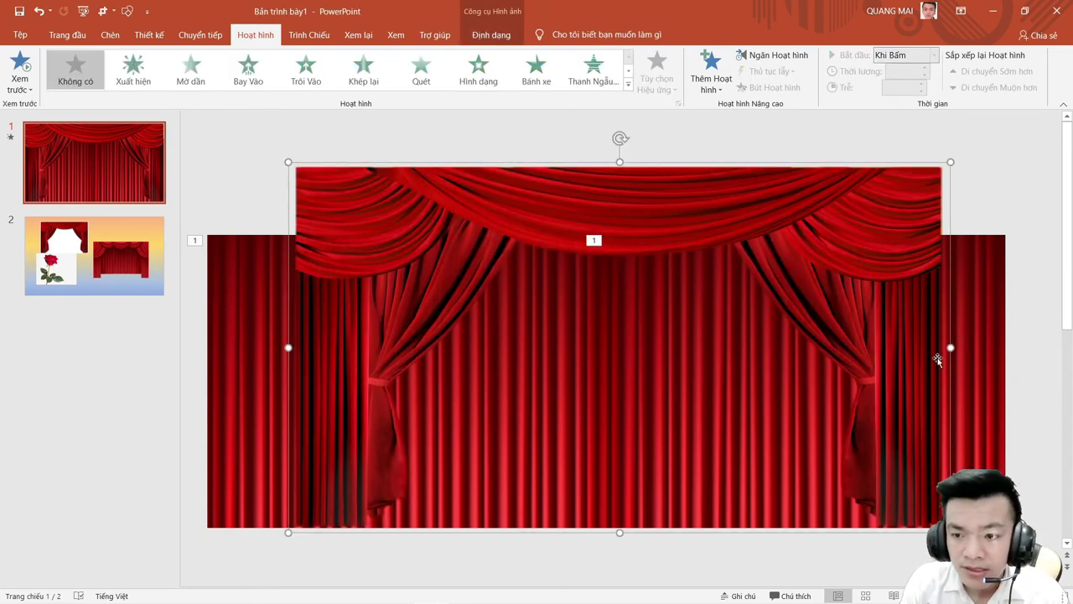
left_click_drag(951, 348, 956, 347)
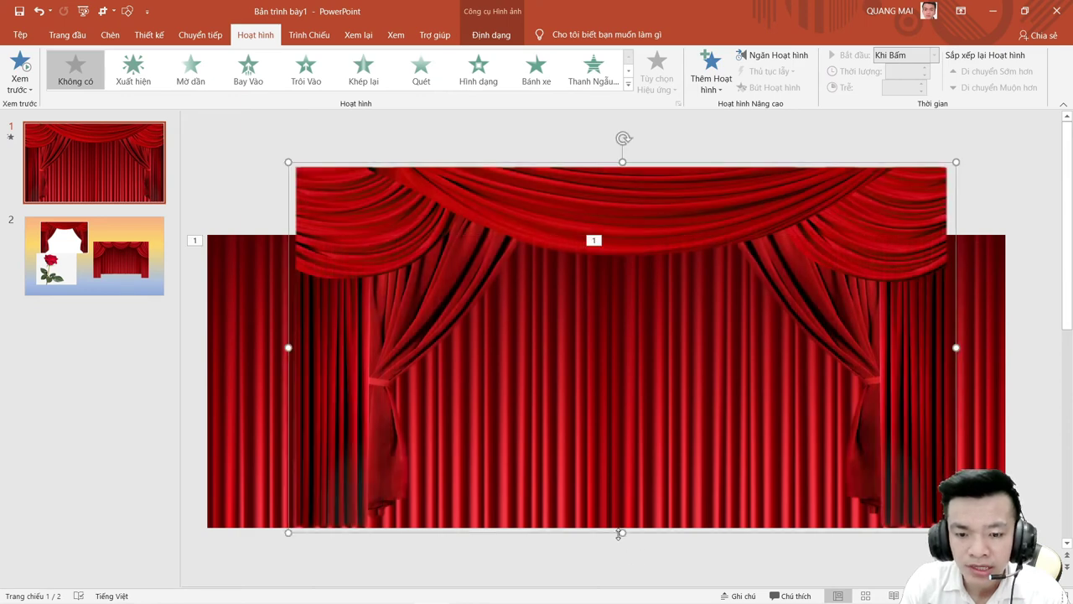
left_click_drag(621, 532, 622, 535)
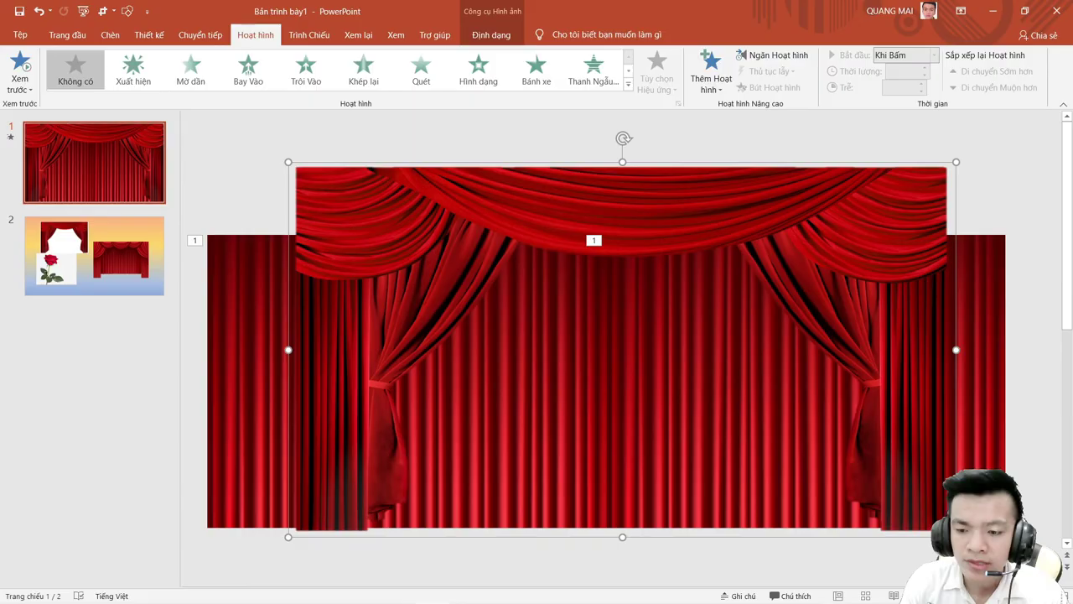
key("F5")
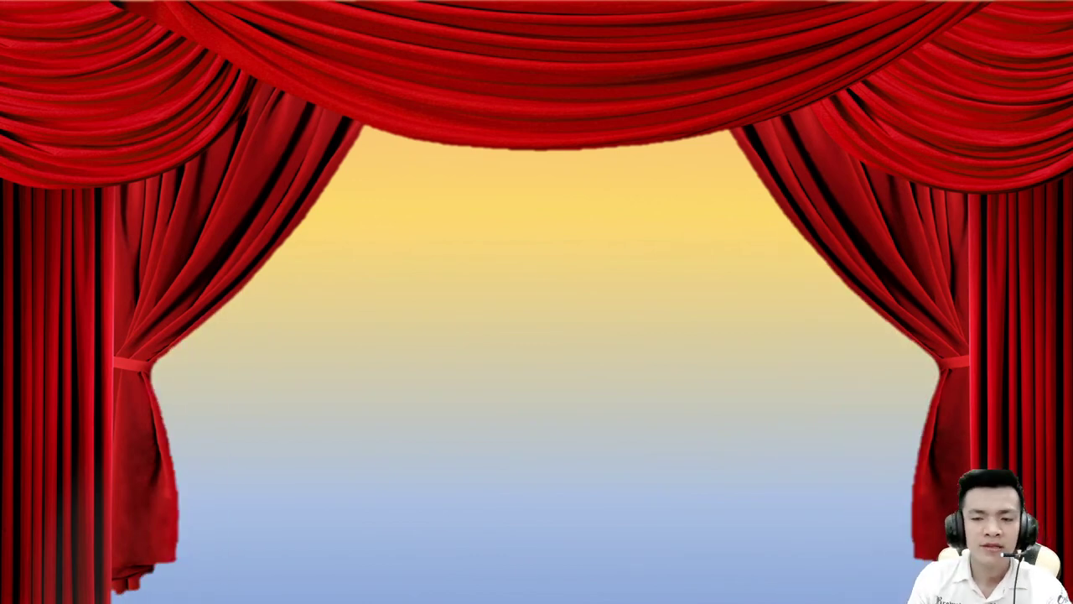
key("Escape")
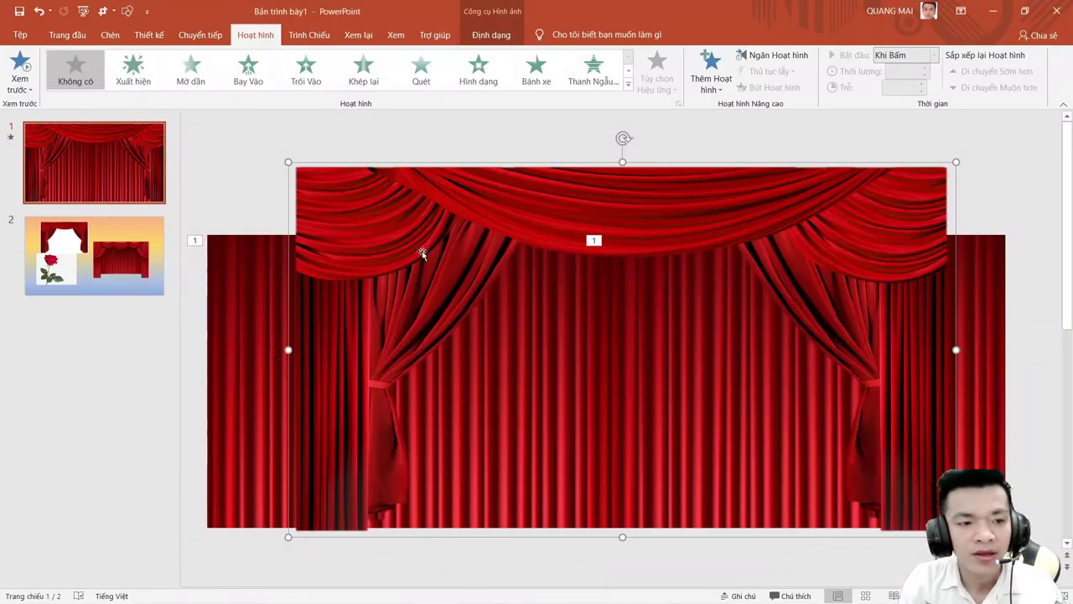
Delete the right and top curtain pictures from slide 2.
key("Page_Down")
left_click(769, 311)
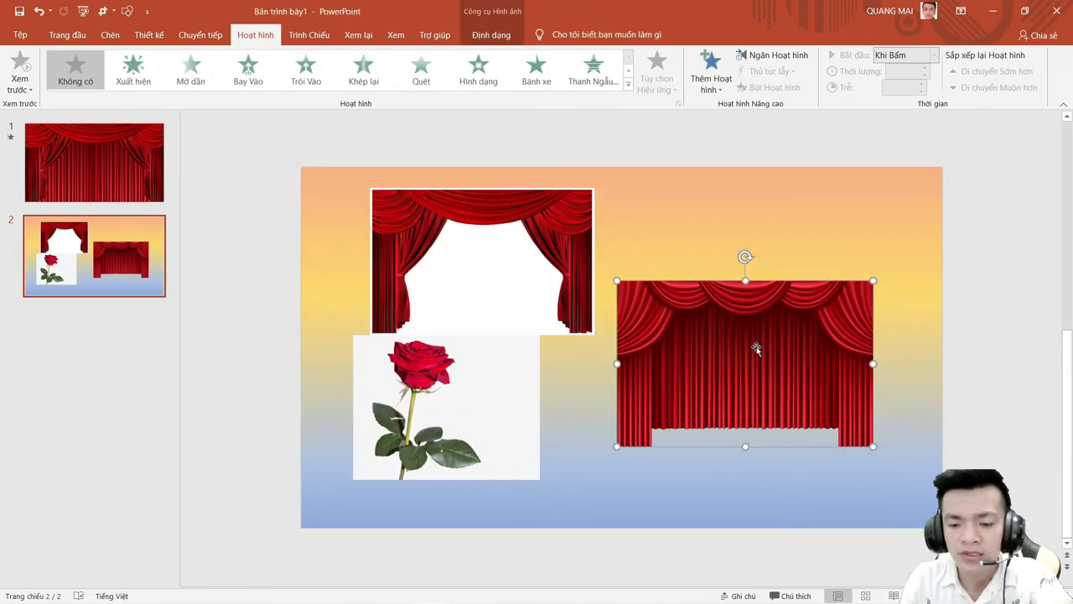
key("Delete")
left_click(469, 302)
key("Delete")
Enlarge the rose picture to 17,39 × 22,41 cm and centre it on the slide.
mouse_move(425, 419)
left_mouse_down()
mouse_move(621, 320)
mouse_move(550, 359)
left_mouse_up()
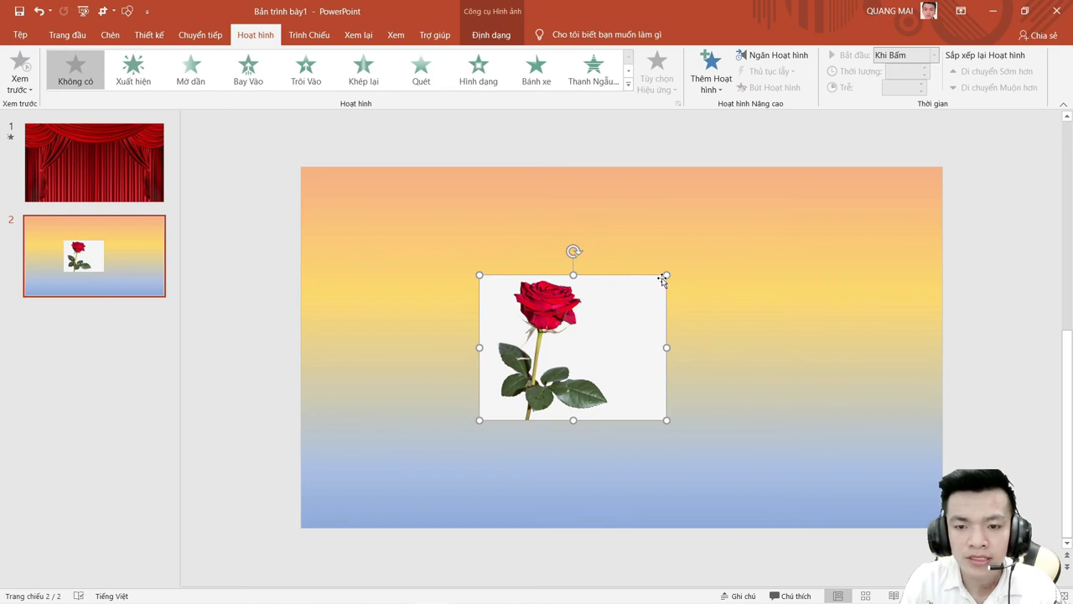
left_click_drag(664, 279, 903, 233)
mouse_move(754, 258)
left_mouse_down()
mouse_move(668, 368)
mouse_move(647, 368)
left_mouse_up()
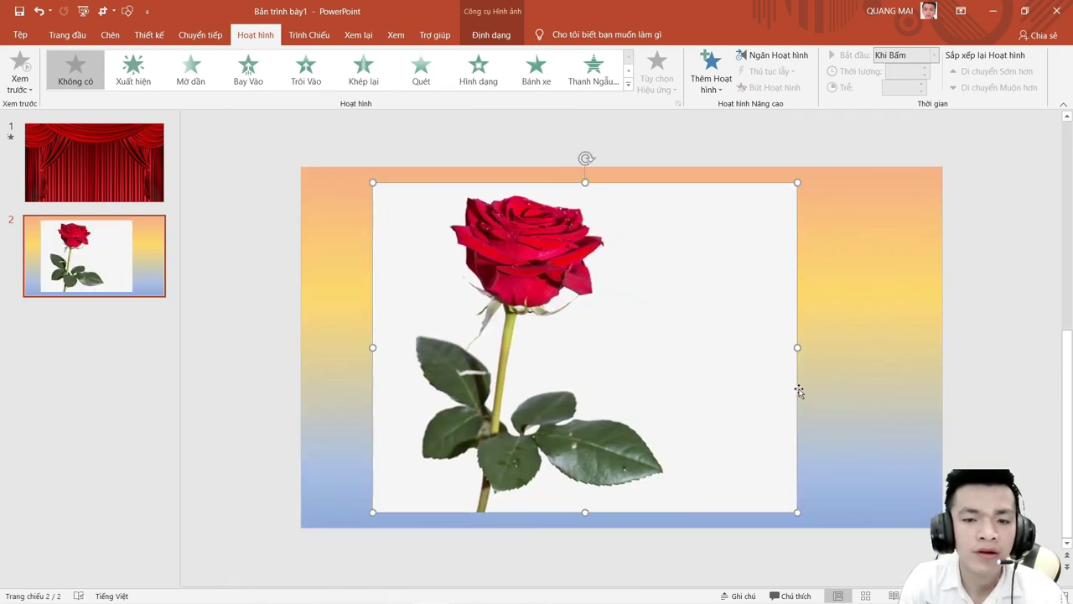
left_click(849, 362)
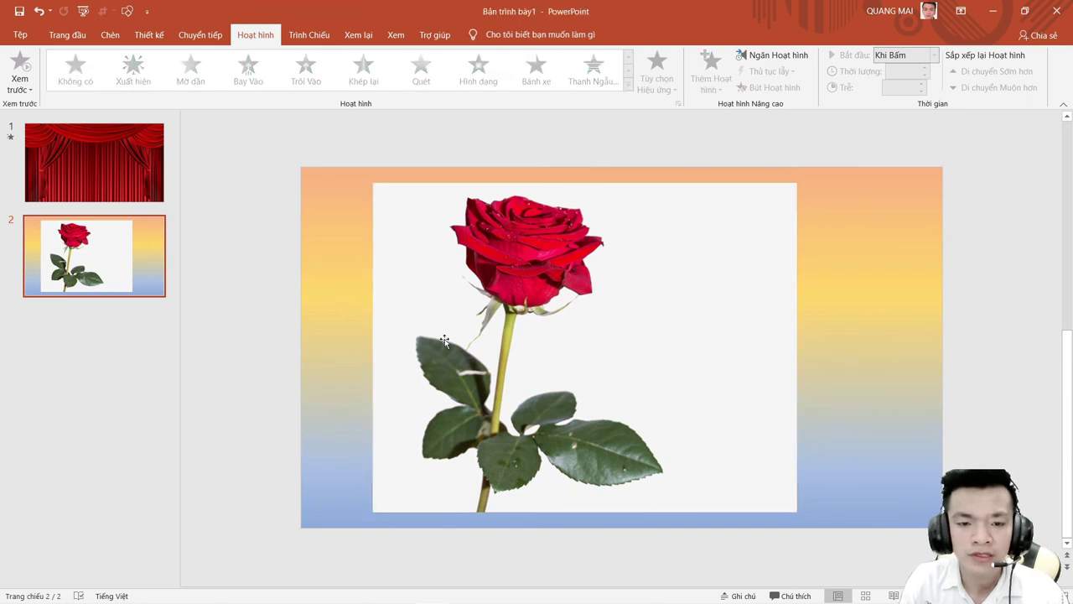
double_click(497, 417)
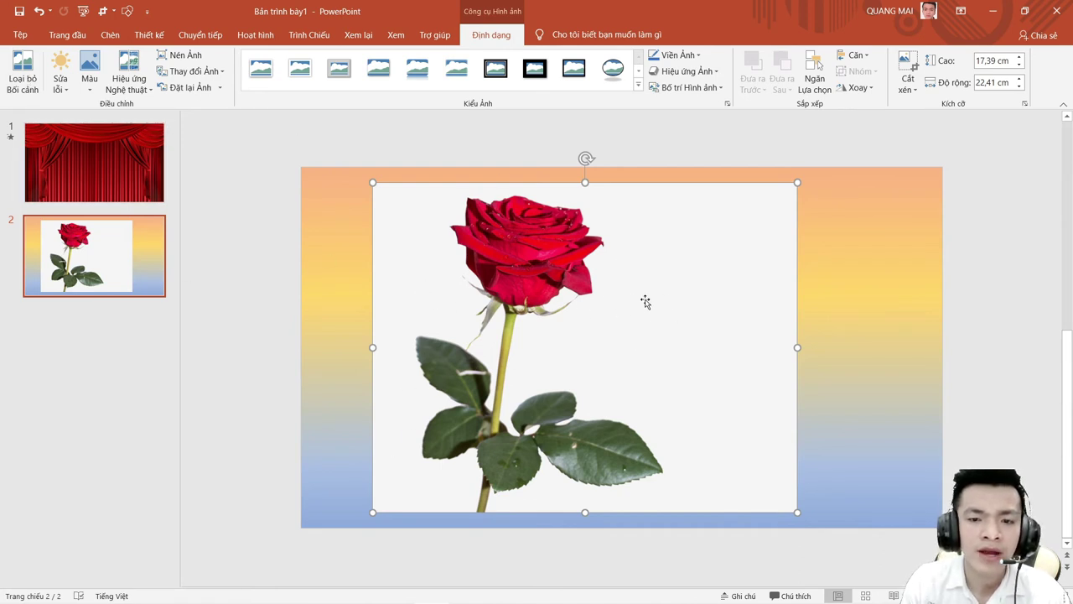
Remove the rose's white background, keeping the whole bloom and stem.
left_click(23, 72)
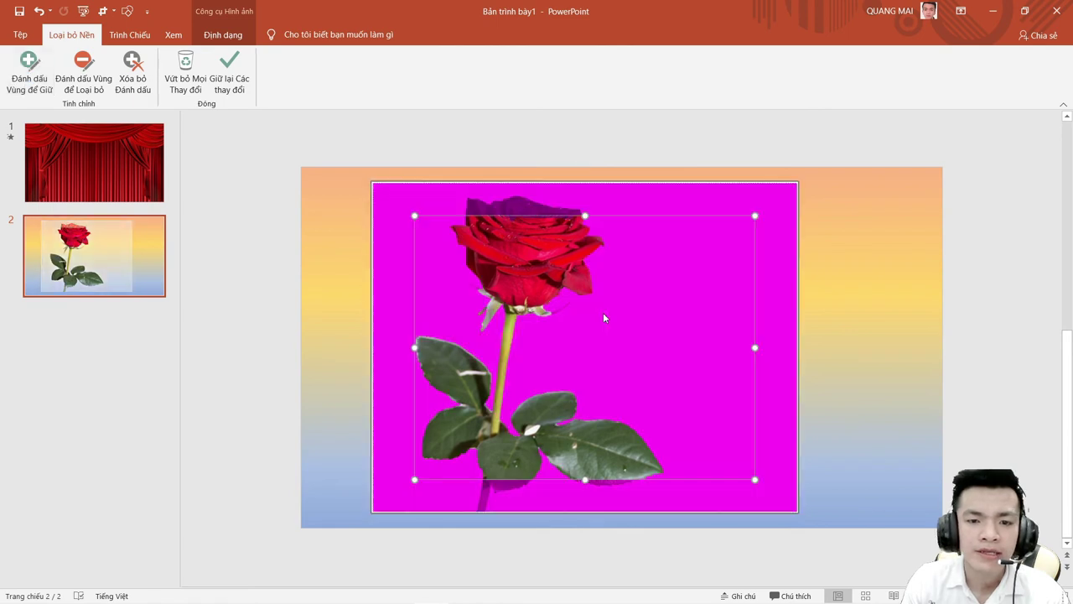
left_click_drag(585, 216, 584, 195)
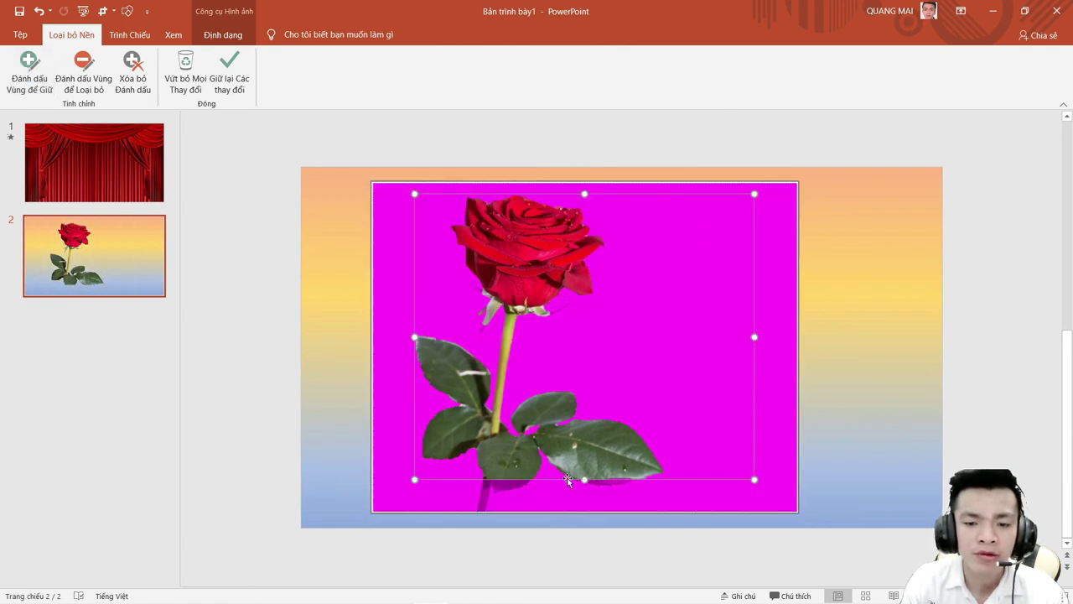
left_click_drag(585, 480, 577, 511)
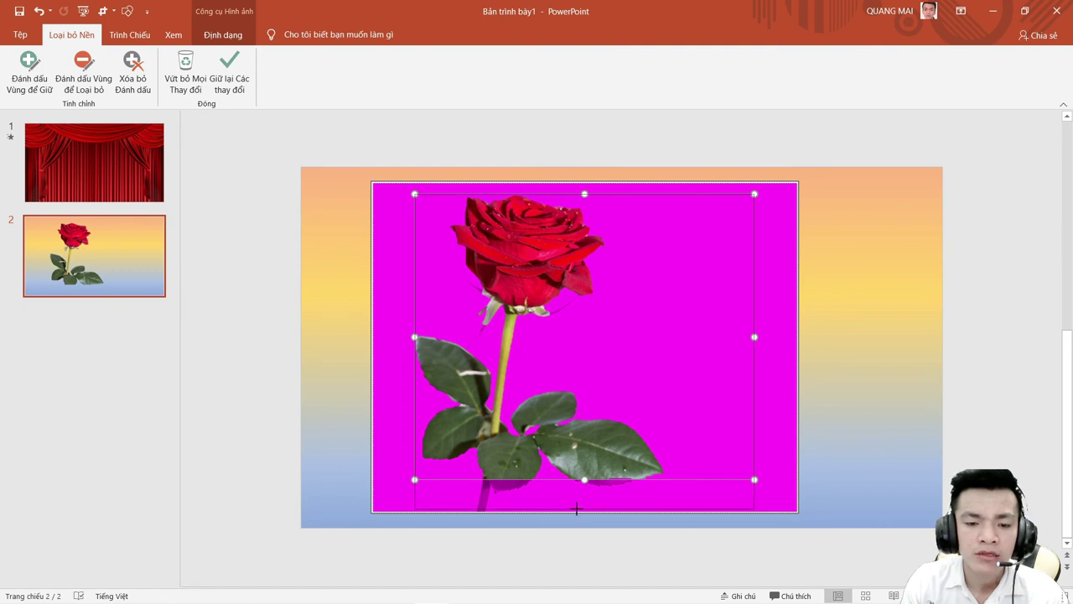
left_click(870, 379)
Shift the cut-out rose to the left, then go to slide 1.
left_click(503, 268)
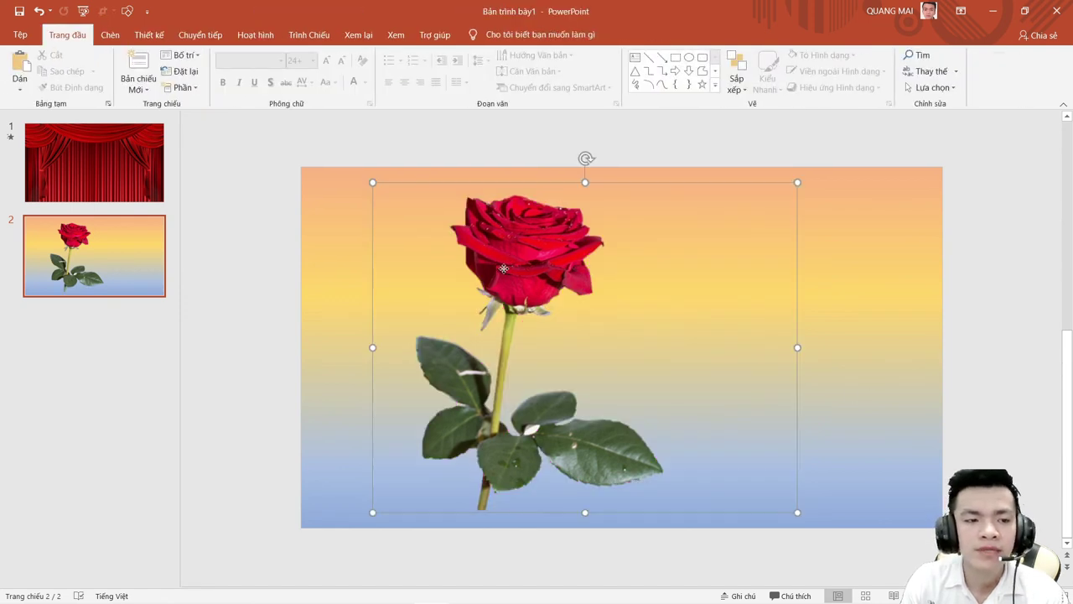
left_click_drag(503, 268, 413, 272)
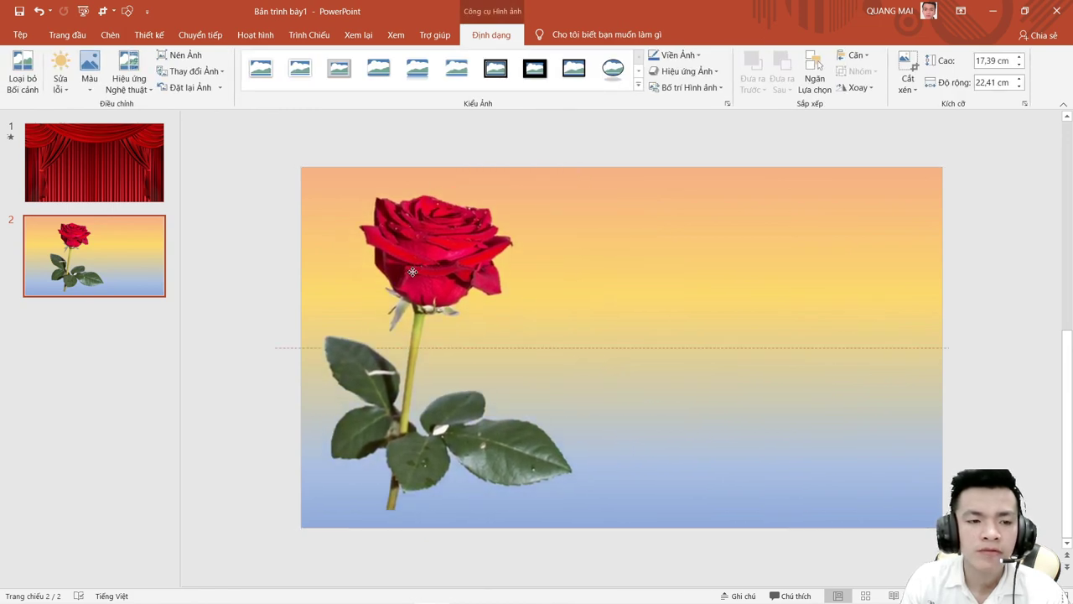
left_click(90, 164)
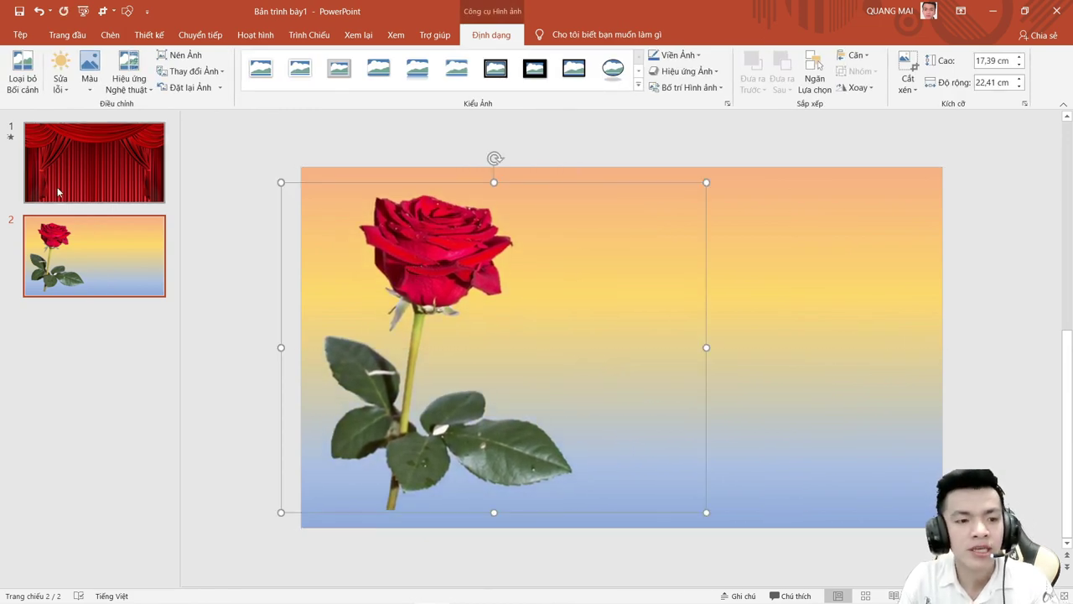
Paste the rose onto slide 1 at 17.28 × 13.4 cm, centred behind the curtains, and preview.
key("ctrl+v")
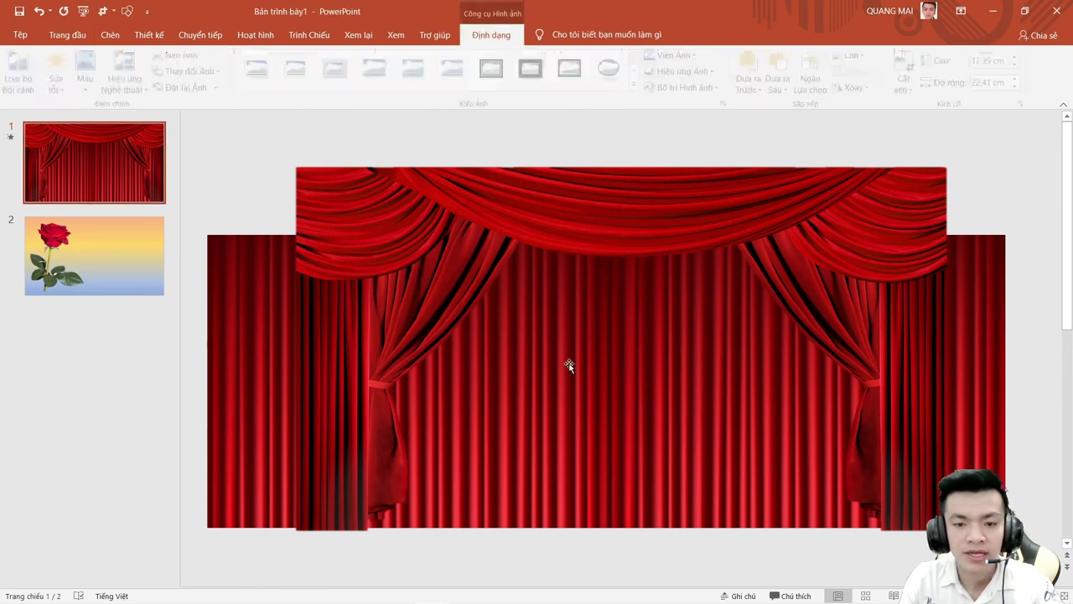
left_click_drag(411, 398, 601, 411)
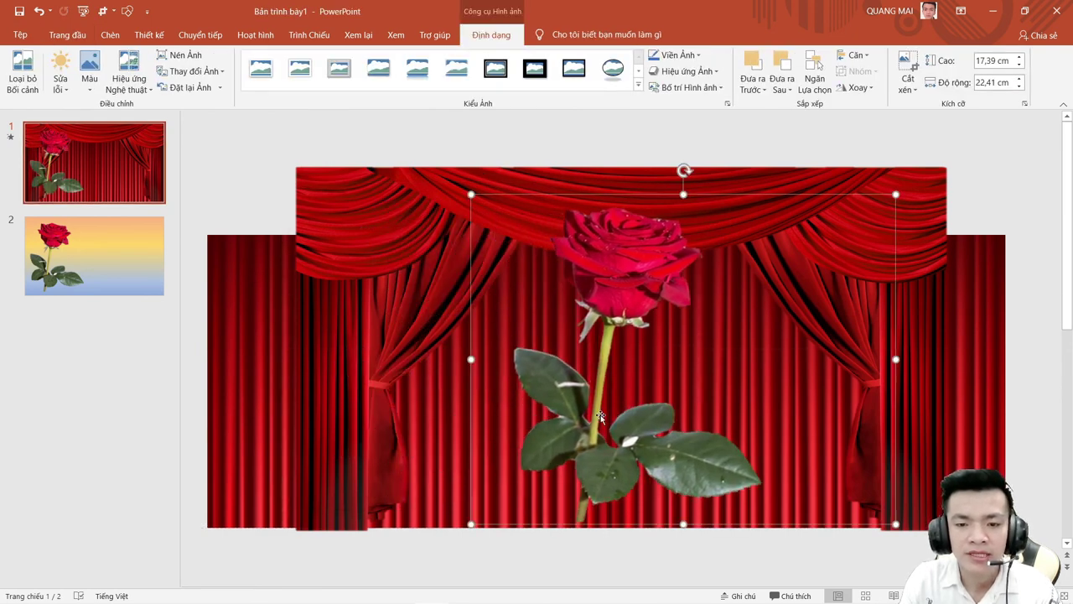
left_click_drag(896, 195, 799, 270)
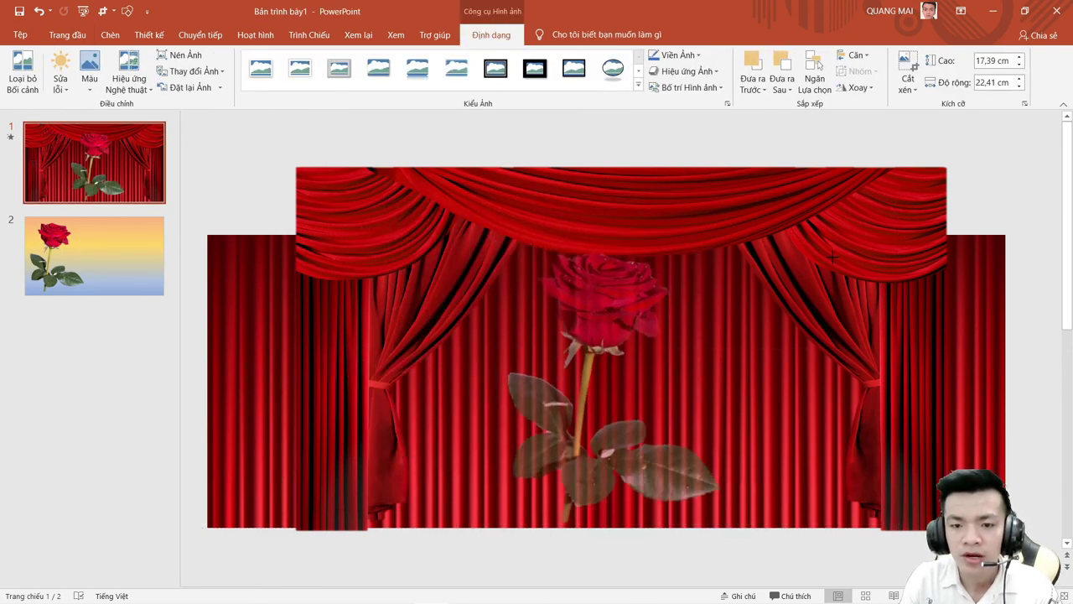
left_click_drag(578, 419, 601, 409)
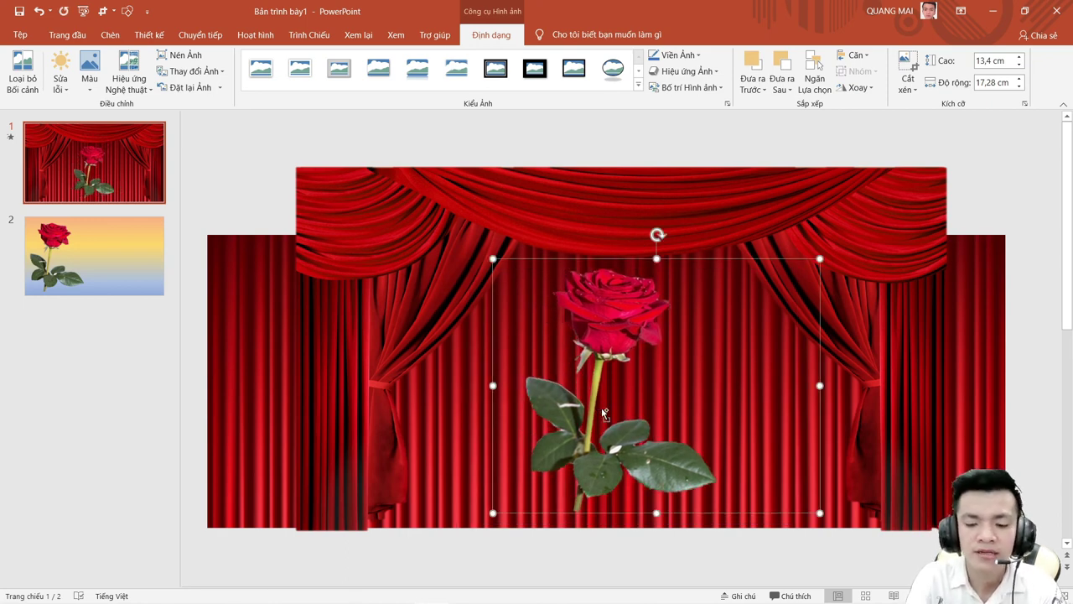
key("ctrl+bracketleft")
key("ctrl+bracketleft")
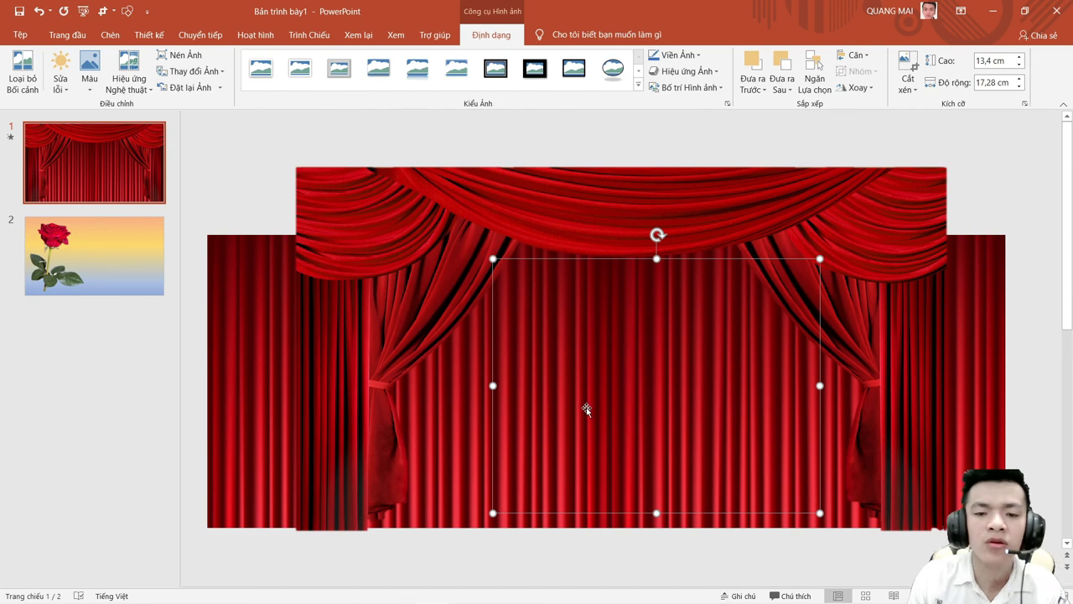
left_click(762, 159)
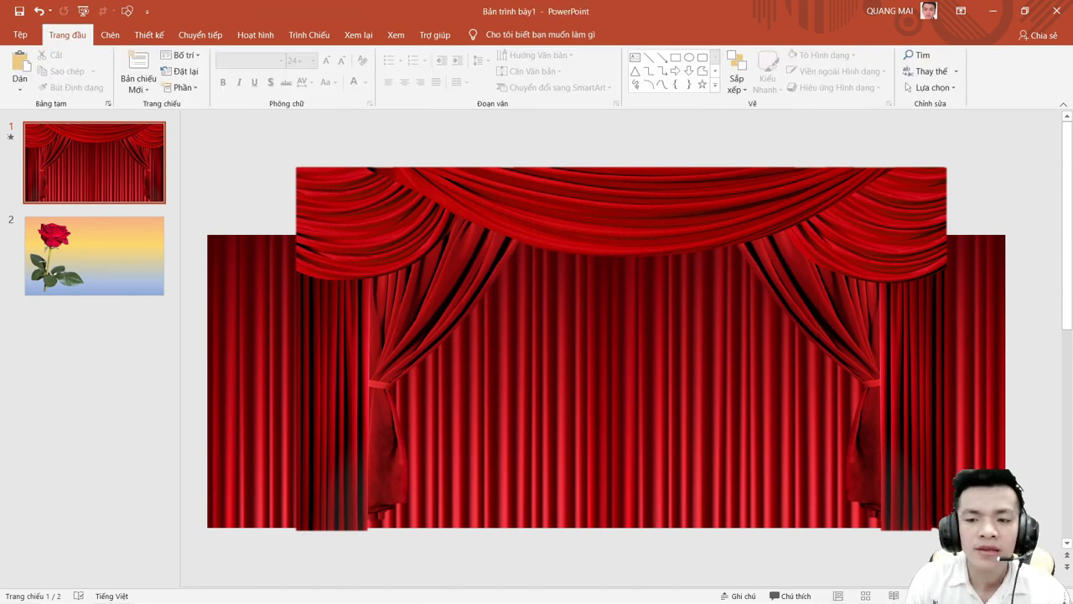
key("F5")
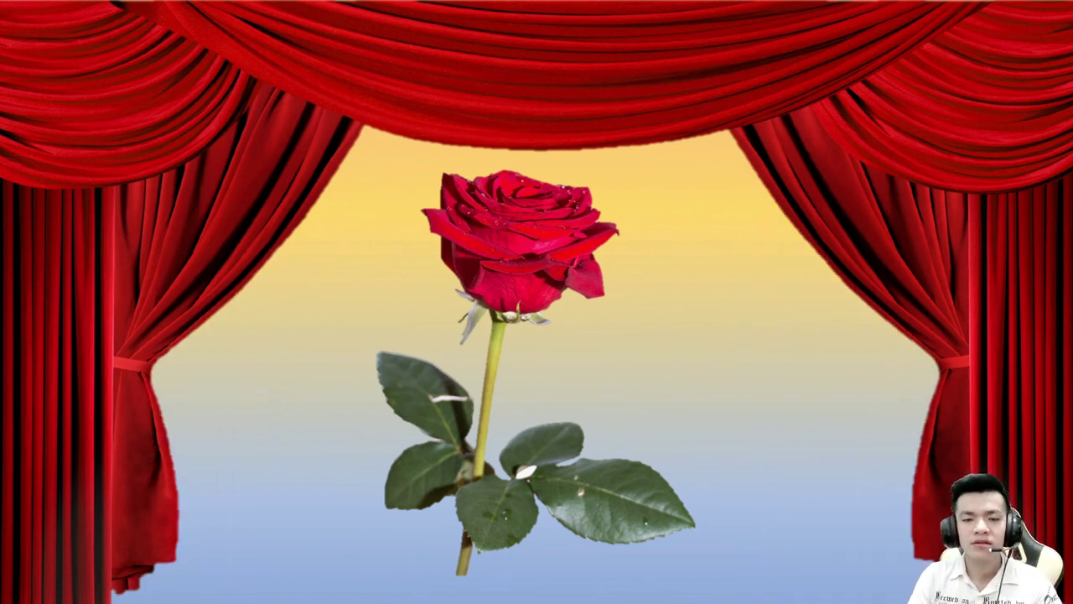
Exit the slide show after the curtains part to reveal the rose.
key("Escape")
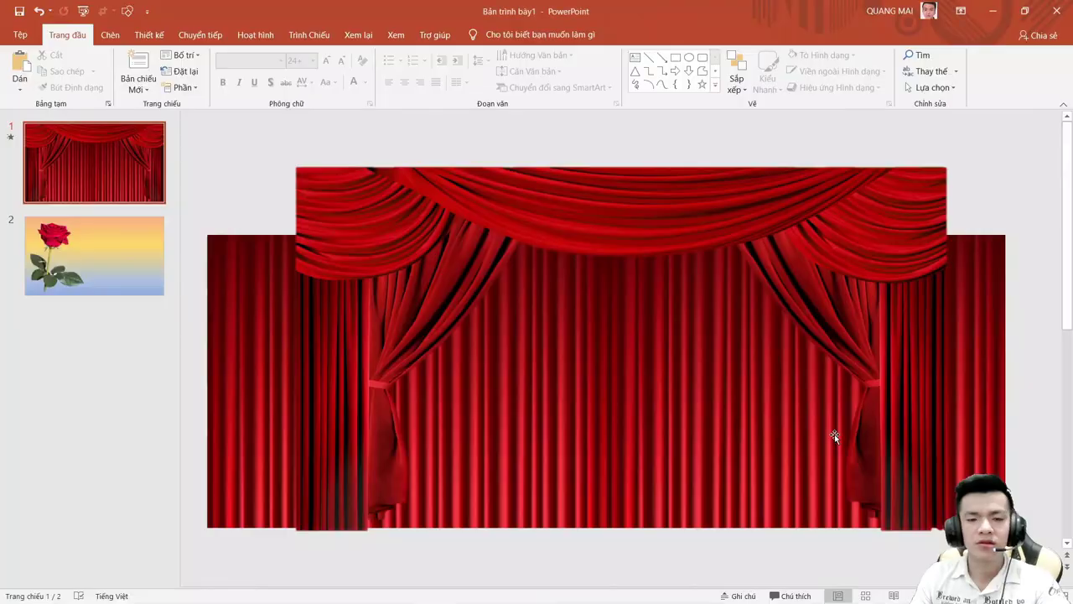